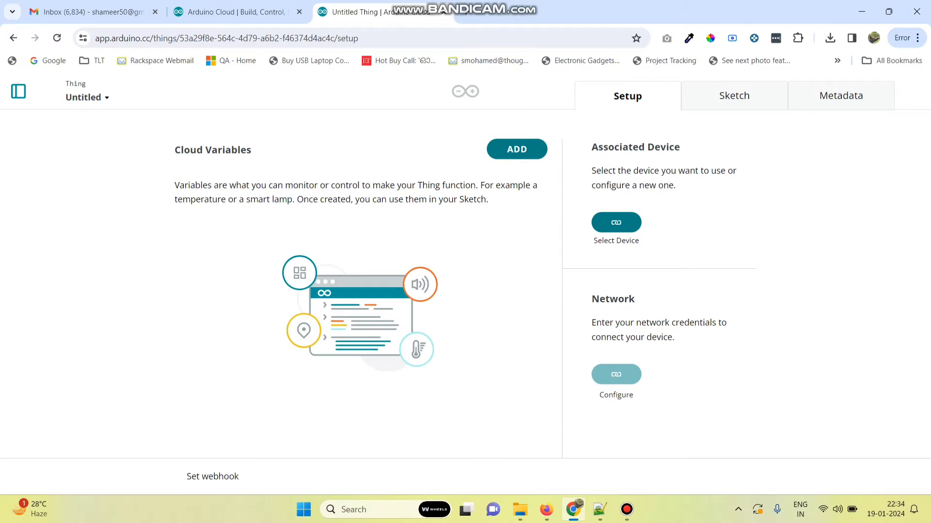
Rename the untitled Thing as "Control Stepper Motor"
left_click(88, 98)
left_click(85, 121)
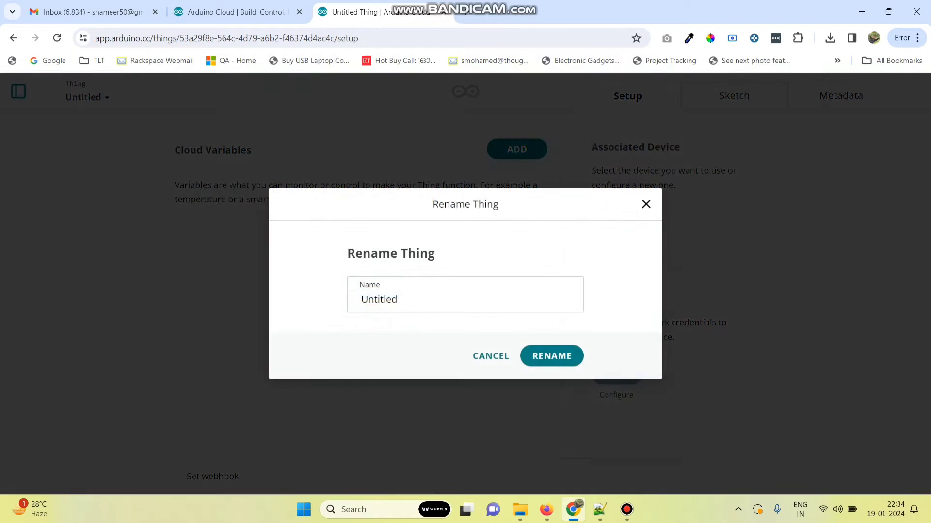
type("C")
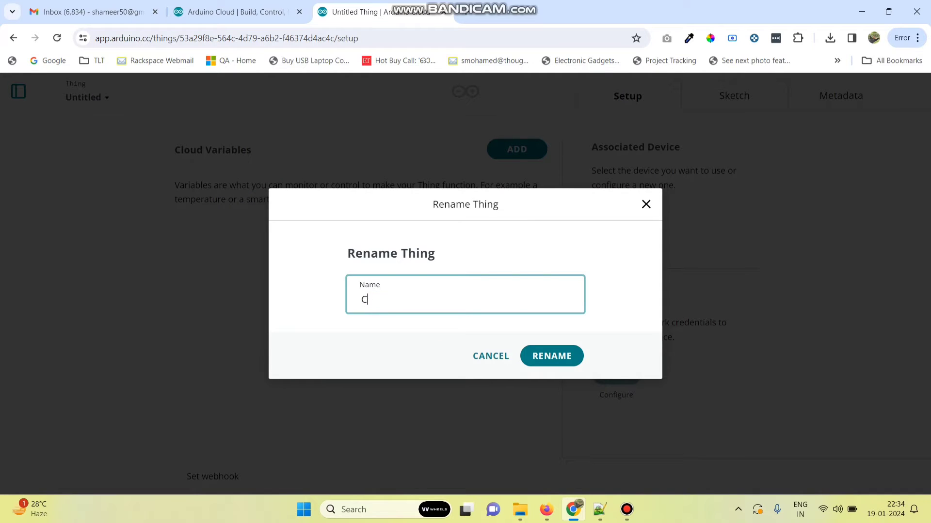
type("ontrol Stepper Motor")
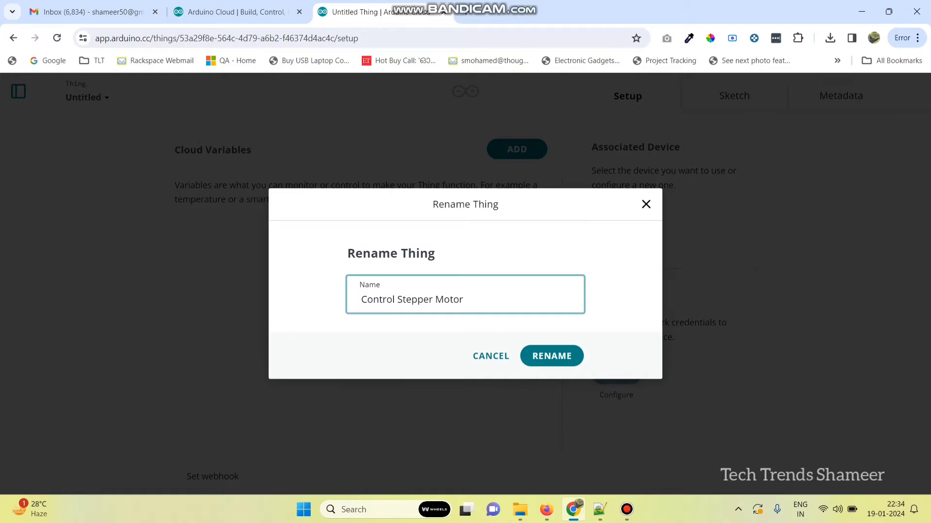
key("Return")
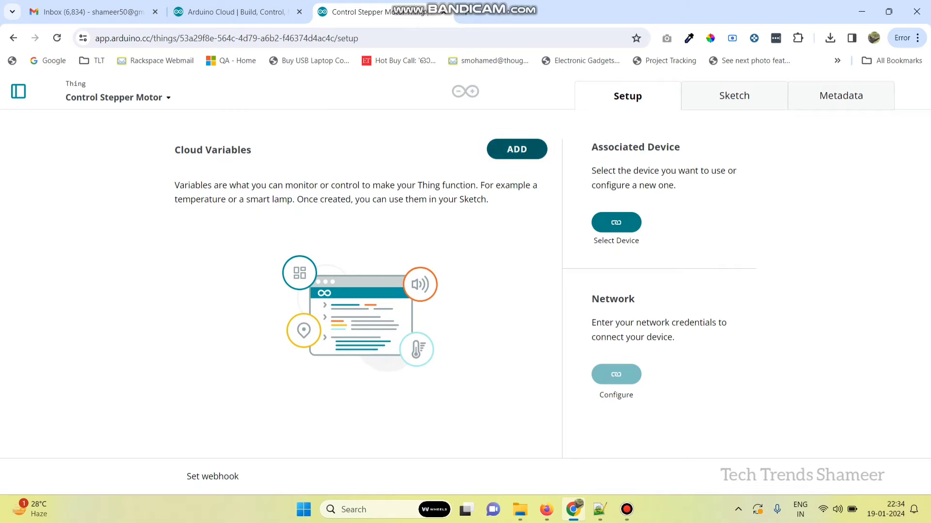
Start a new cloud variable and name it clockwise, copying the name from the sketch in Notepad++
left_click(517, 149)
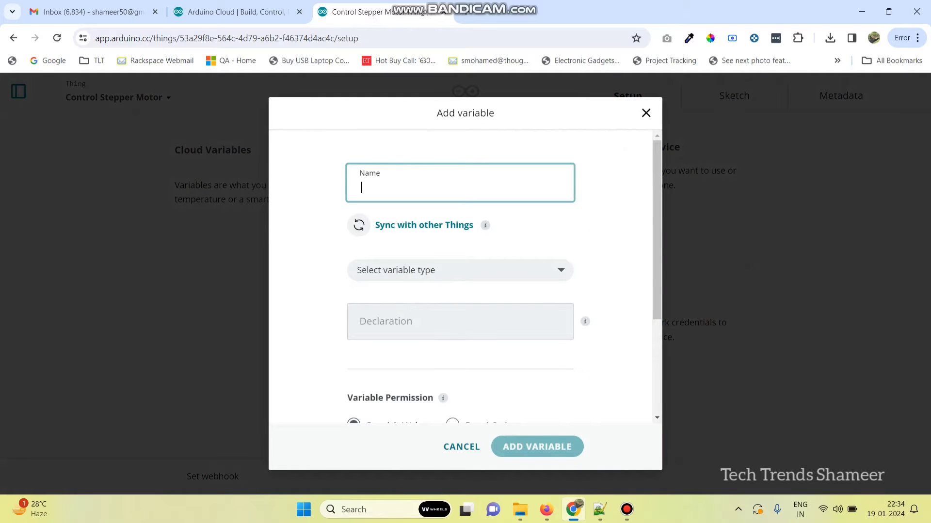
left_click(599, 509)
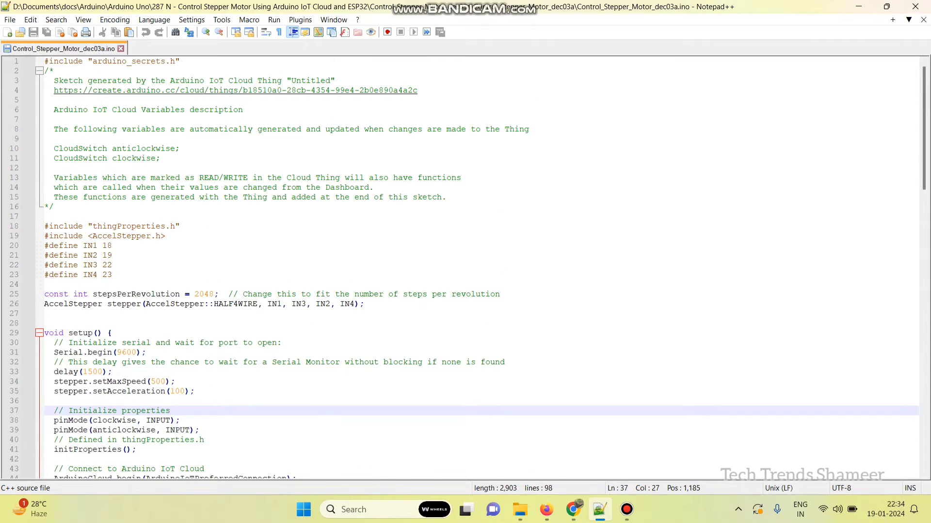
double_click(134, 159)
key("ctrl+c")
left_click(574, 510)
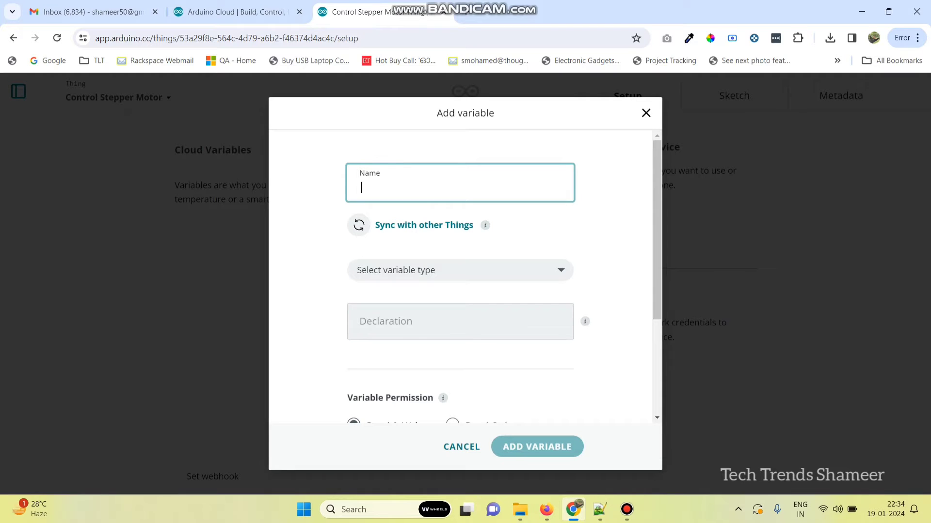
key("ctrl+v")
Set the clockwise variable's type to Switch and add it with Read & Write permission and On change updates
left_click(460, 270)
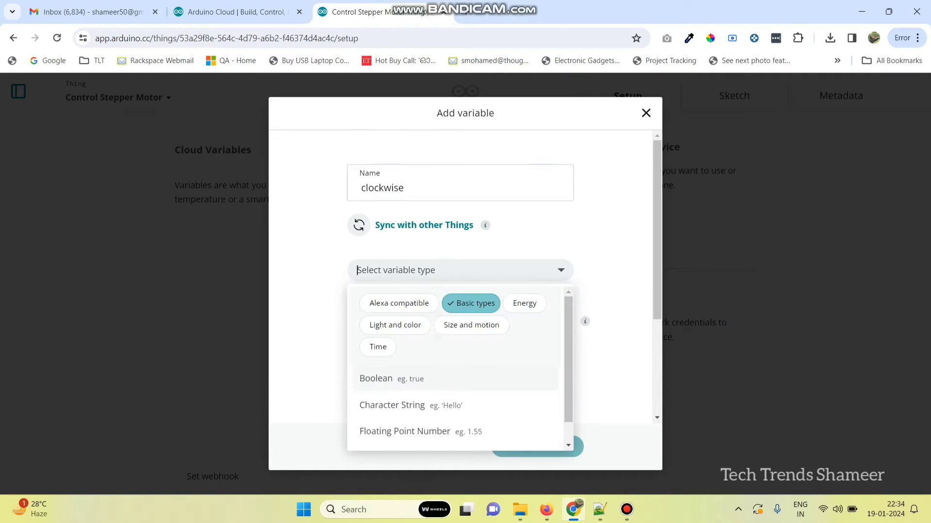
left_click(471, 304)
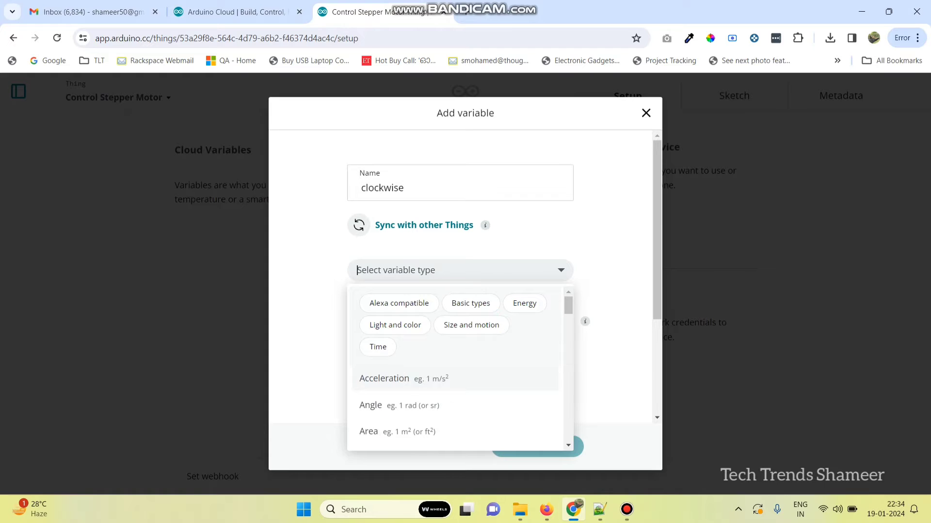
type("sw")
left_click(436, 357)
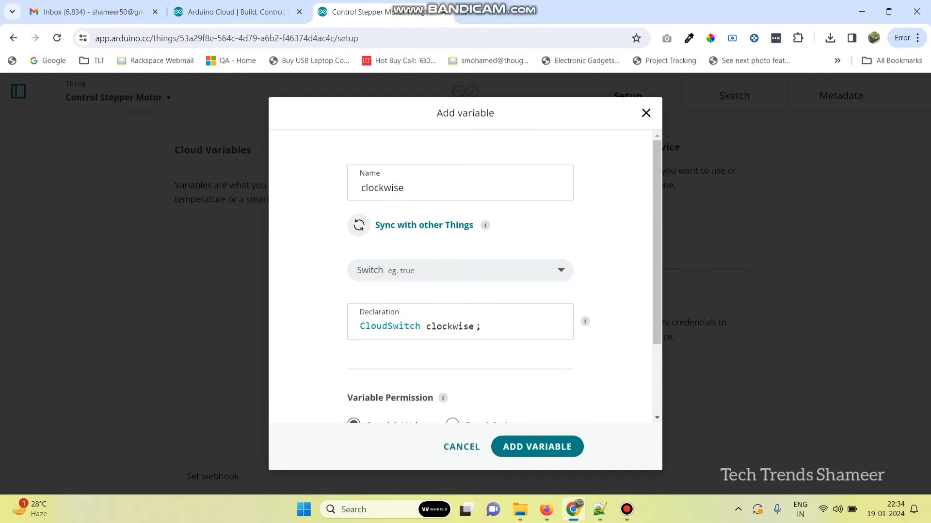
scroll(451, 349, "down", 3)
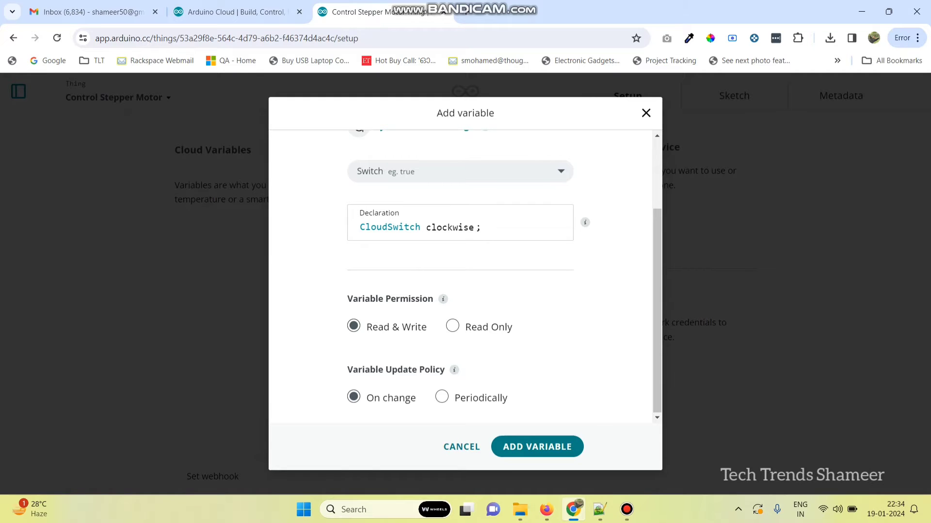
left_click(505, 446)
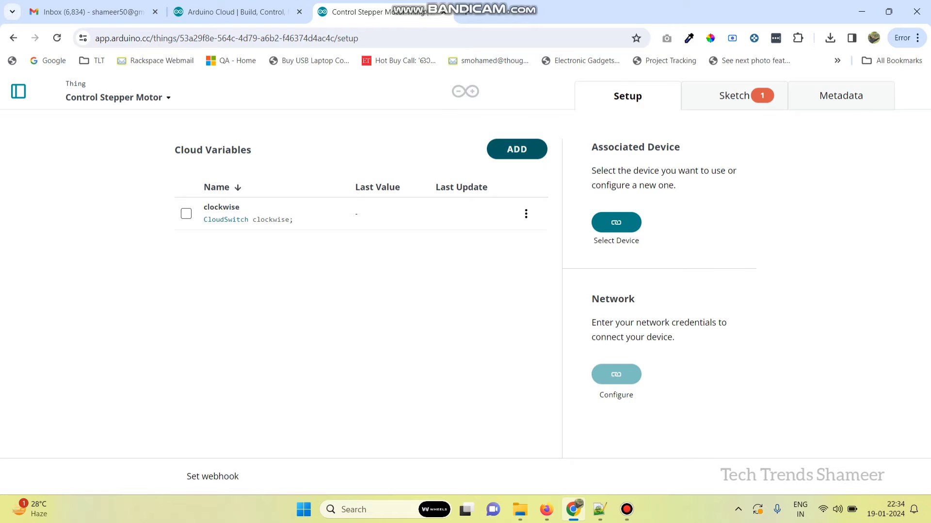
Start a second cloud variable and name it anticlockwise, copying the name from the sketch in Notepad++
left_click(517, 150)
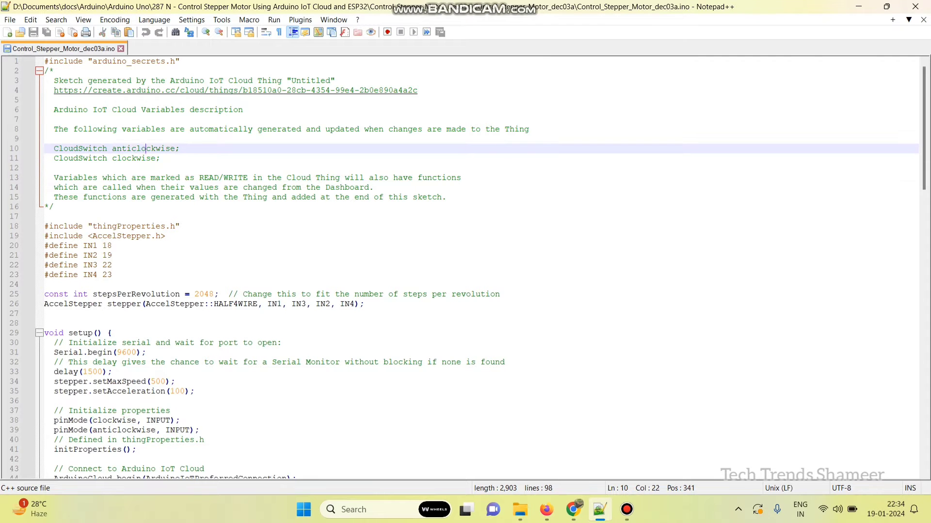
double_click(146, 149)
key("ctrl+c")
left_click(573, 509)
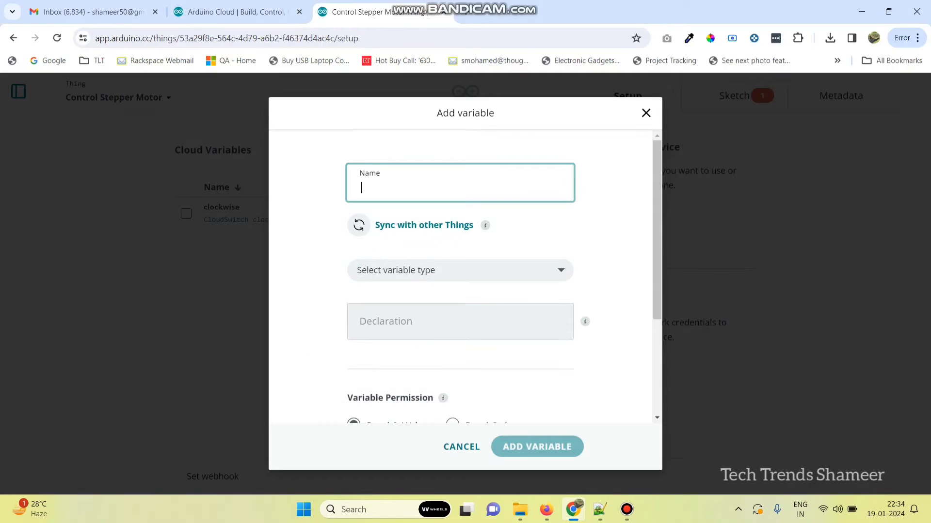
key("ctrl+v")
Set the anticlockwise variable's type to Switch and add it with Read & Write permission and On change updates
left_click(460, 271)
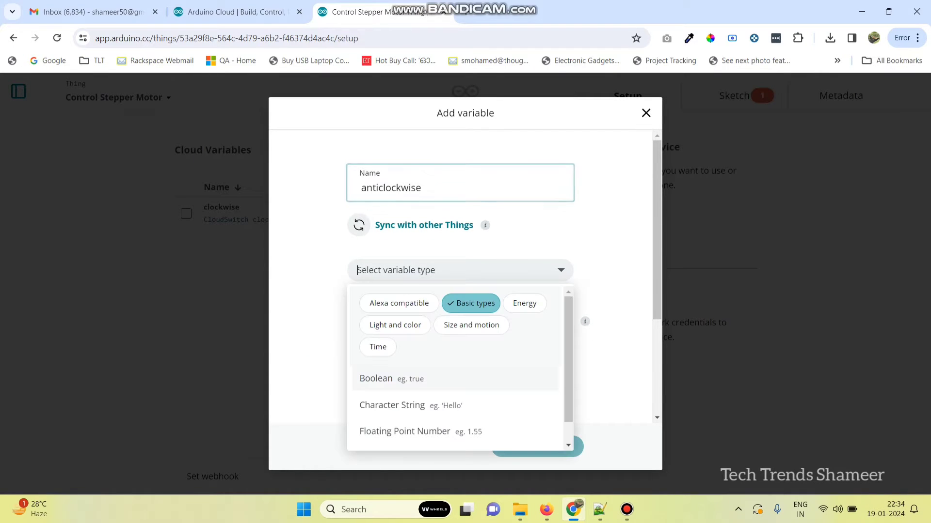
left_click(470, 304)
type("sw")
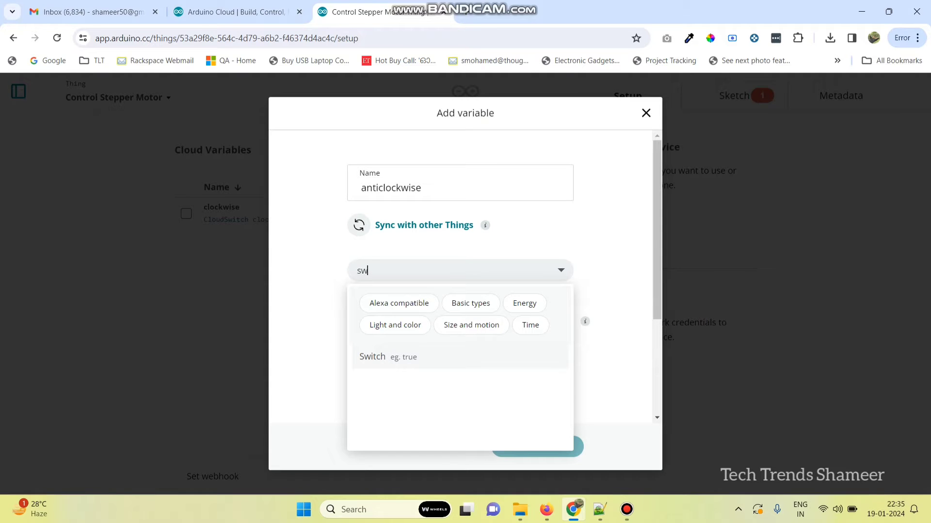
key("Return")
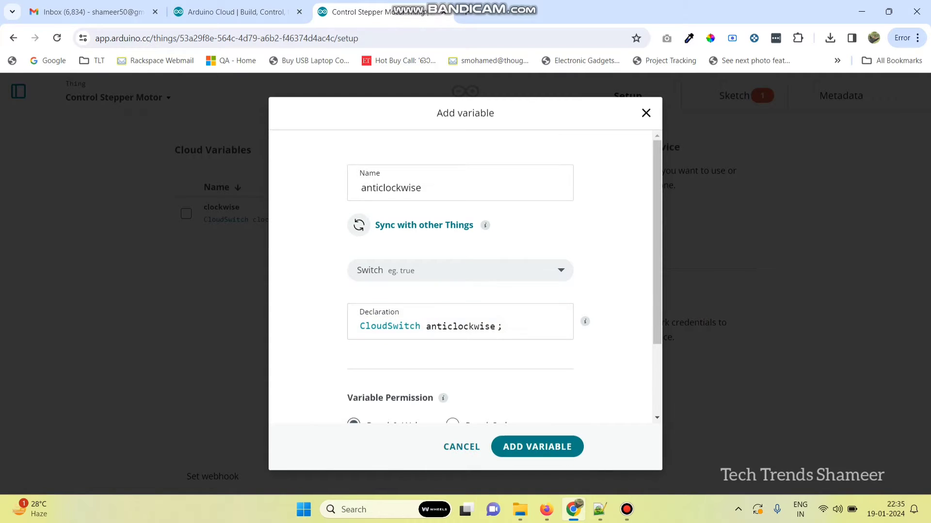
scroll(465, 276, "down", 2)
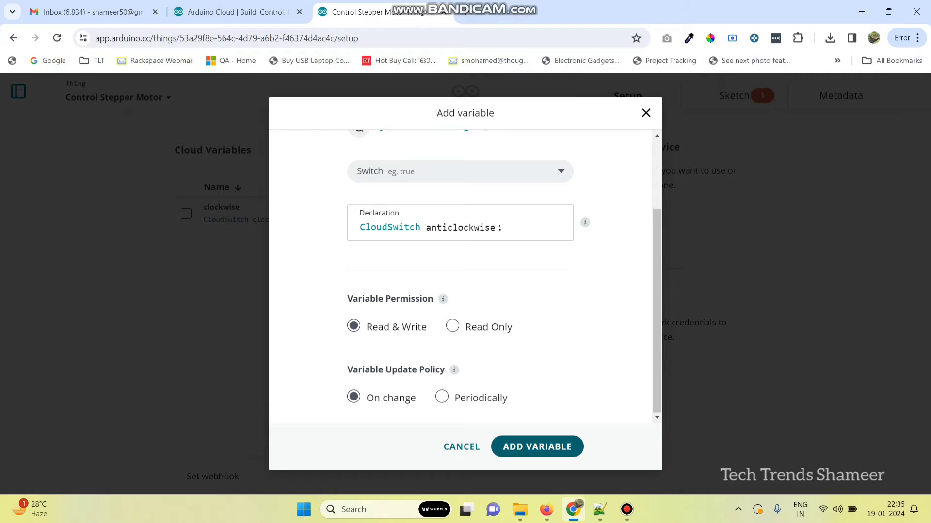
left_click(537, 447)
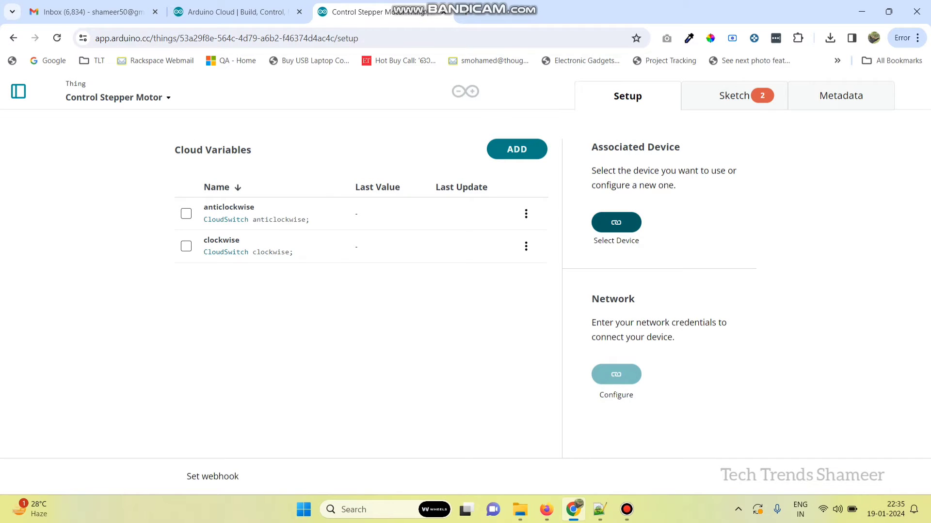
Begin setting up a new third party device for the Thing and choose ESP32 as the device type
left_click(616, 222)
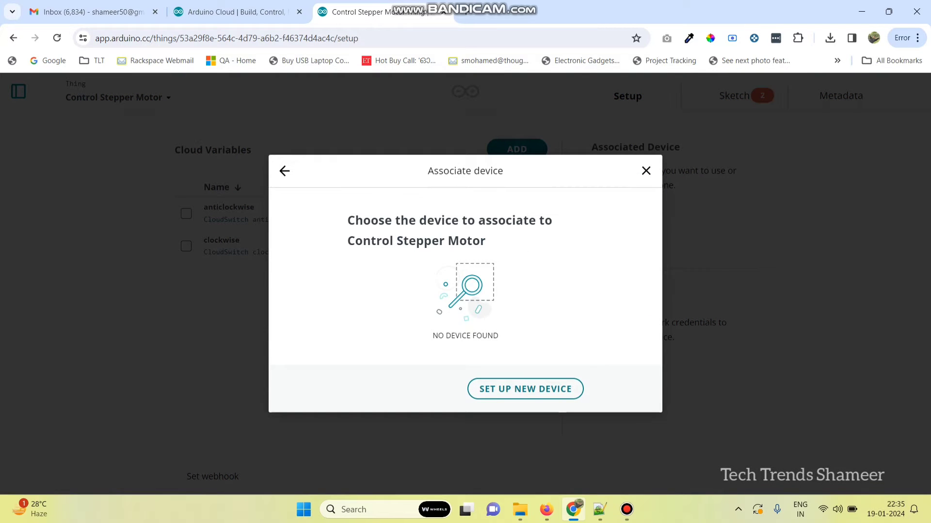
left_click(525, 390)
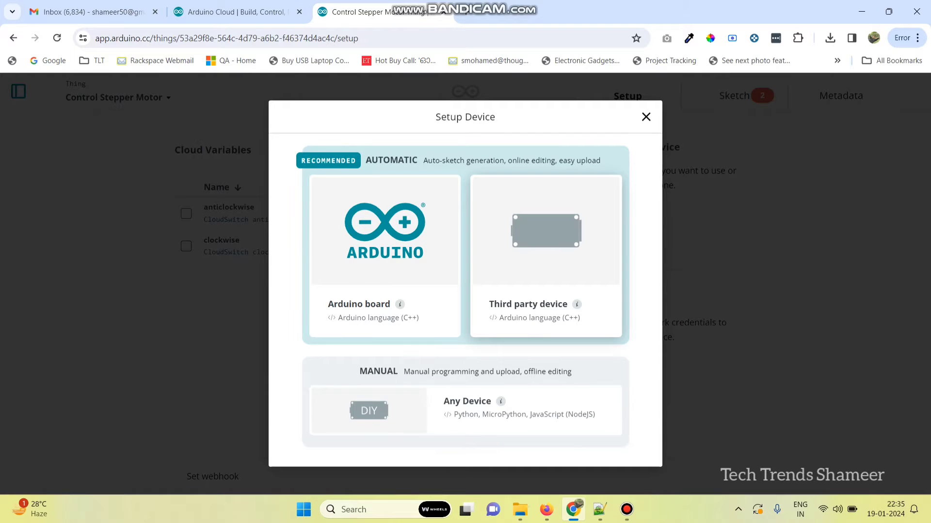
left_click(545, 262)
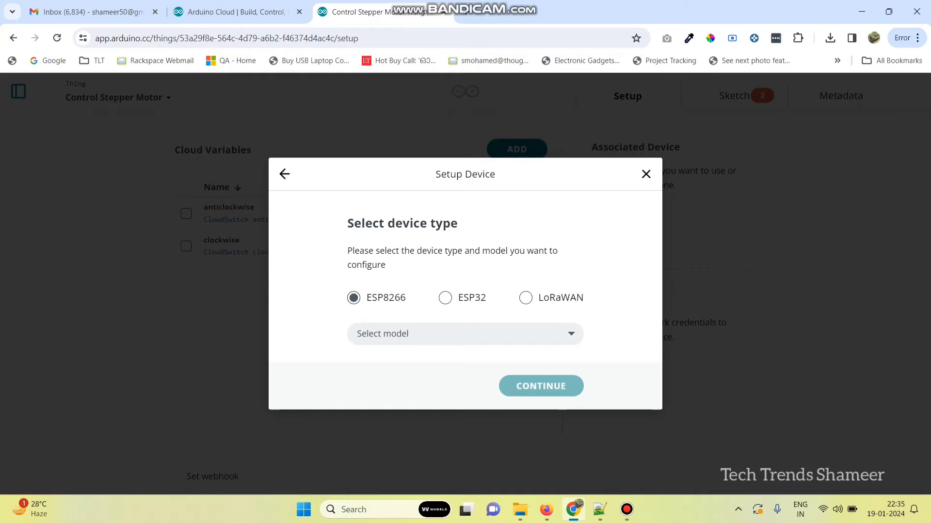
left_click(445, 298)
Select ESP32 Dev Module as the device model and continue to the naming stage
left_click(465, 334)
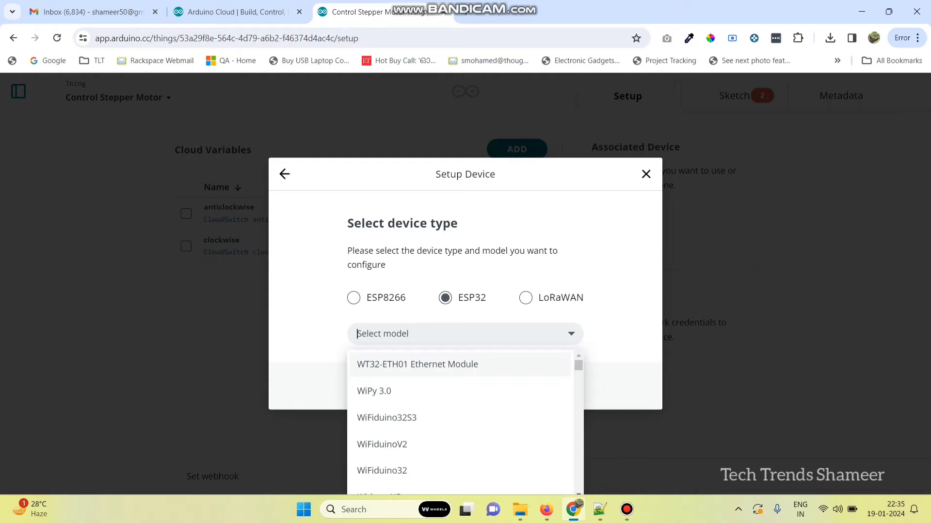
type("dev")
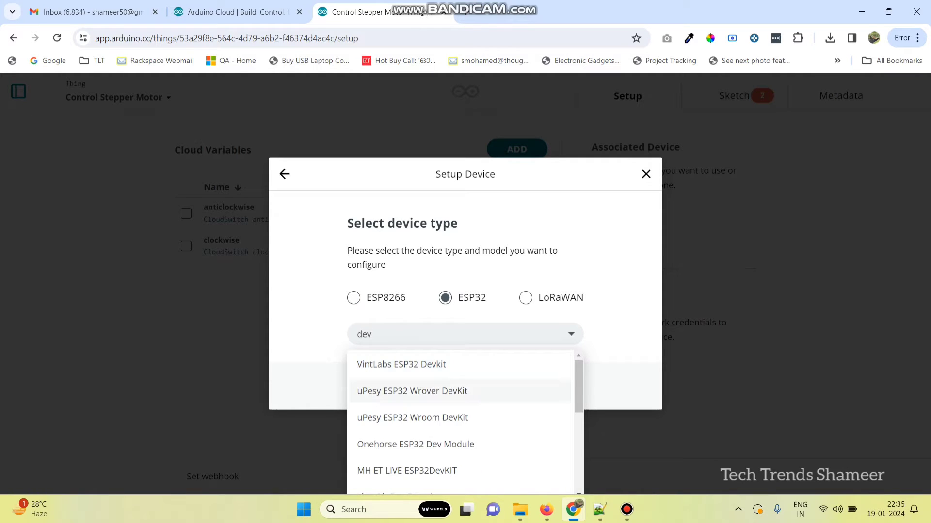
type(" m")
key("Down")
key("Down")
key("Down")
key("Down")
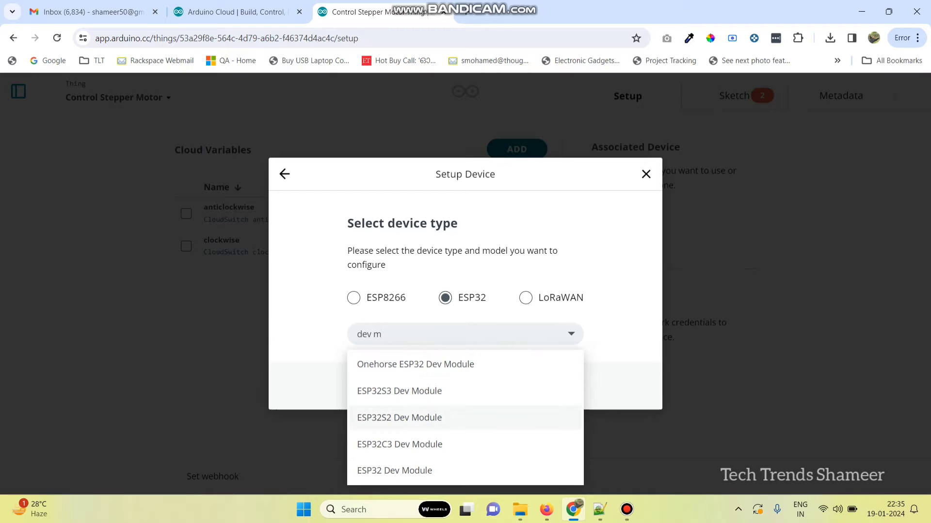
key("Return")
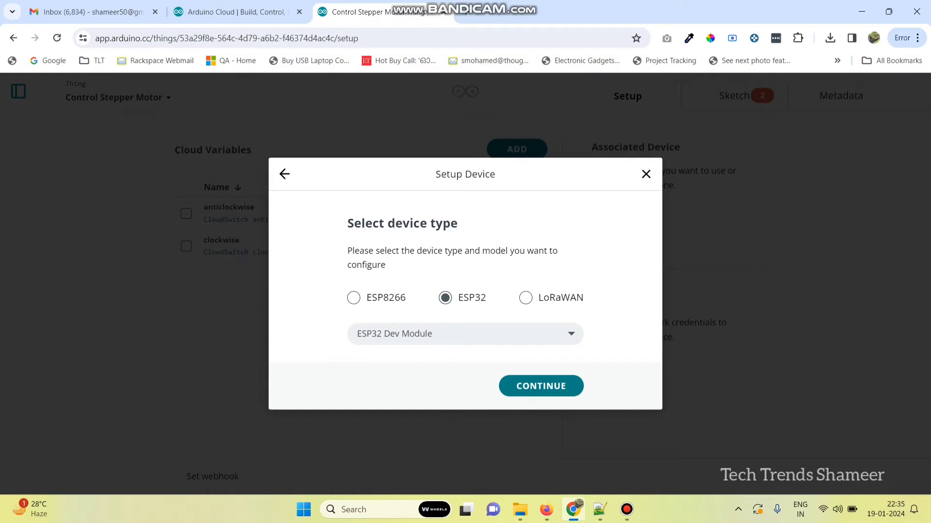
left_click(541, 385)
Name the new device "Tech Trends" and proceed to its credentials
key("ctrl+a")
type("Tech Trends")
key("Return")
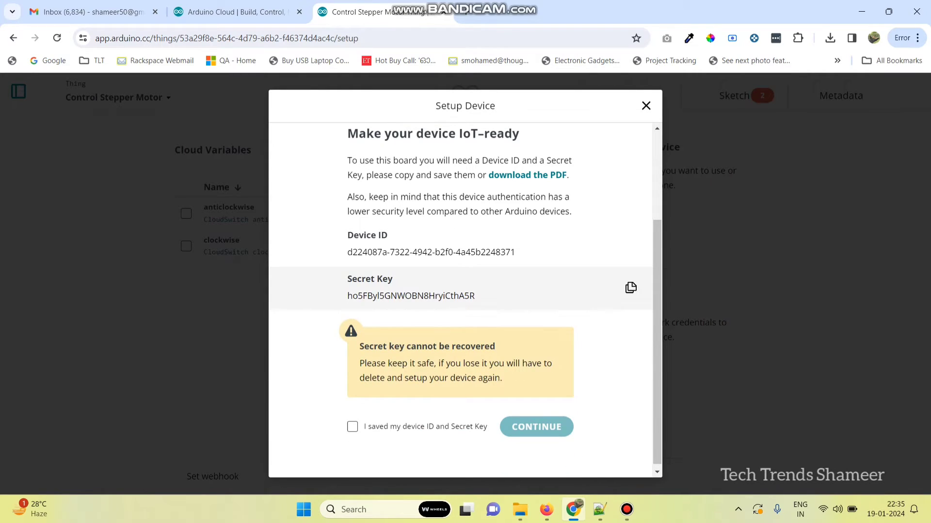
Copy the device's secret key, acknowledge that the device ID and key are saved, and finish the device setup
left_click(630, 288)
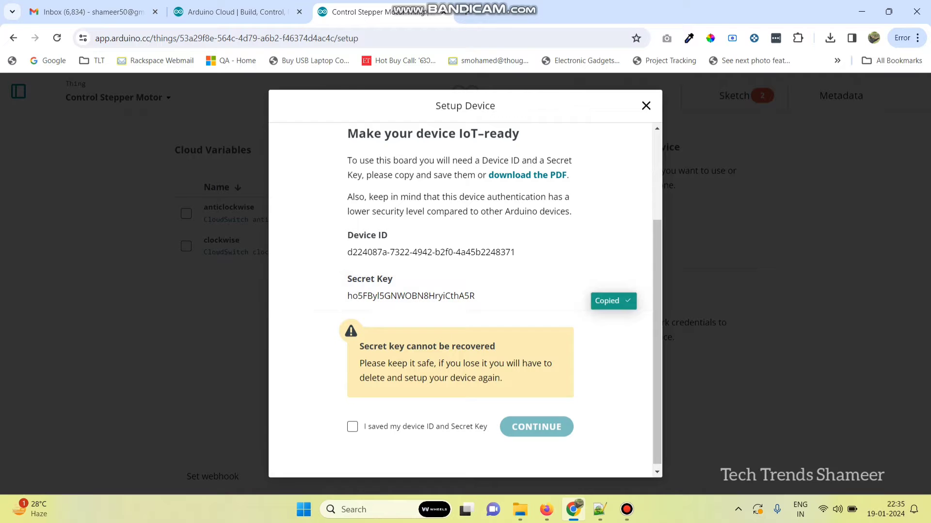
left_click(352, 427)
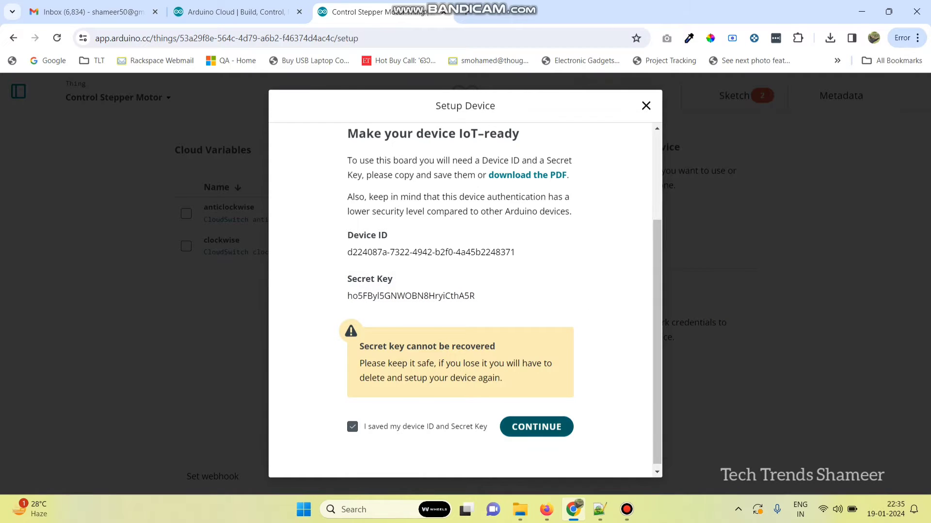
left_click(536, 427)
left_click(541, 410)
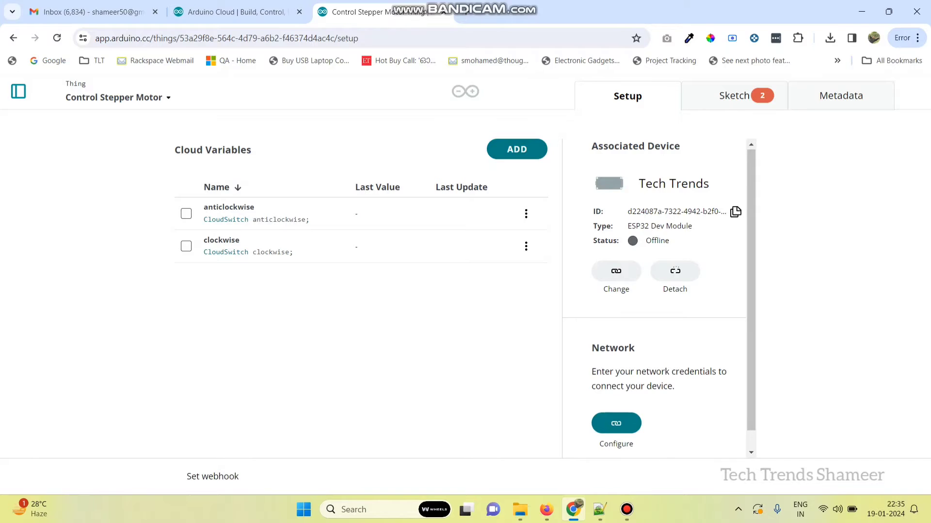
Open the Thing's network configuration at the Wi-Fi name entry
left_click(616, 404)
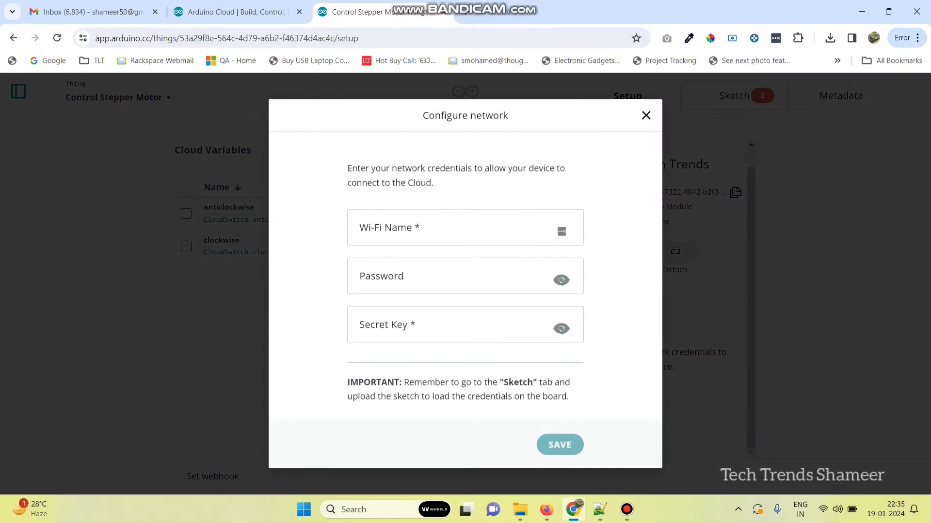
left_click(412, 231)
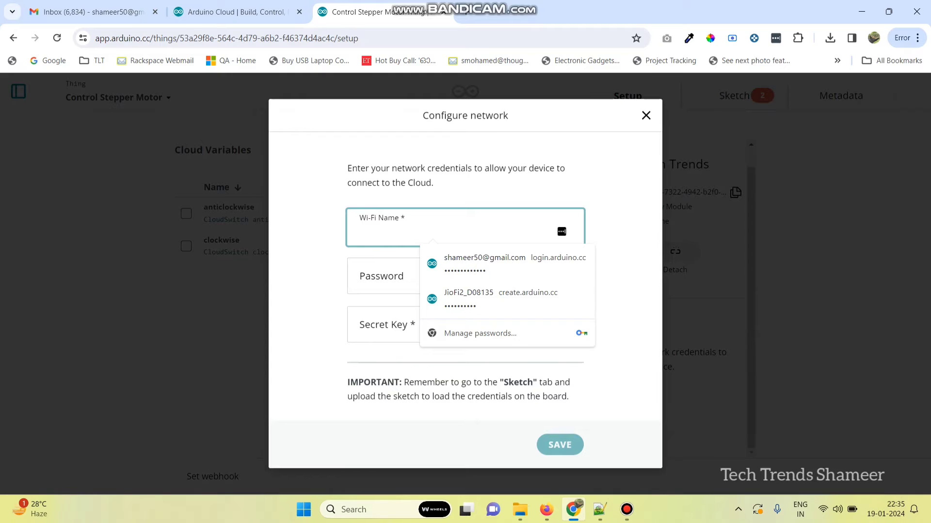
type("Galaxy")
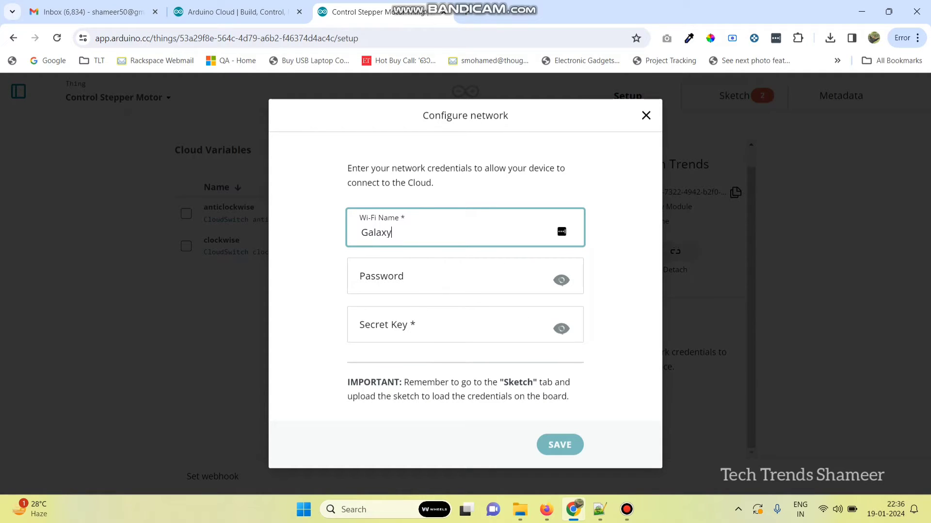
key("ctrl+a")
key("BackSpace")
Fill in the saved Wi-Fi name JioFi2_D08135 with its password, paste the device's secret key, and save the network configuration
key("Down")
key("Down")
key("Return")
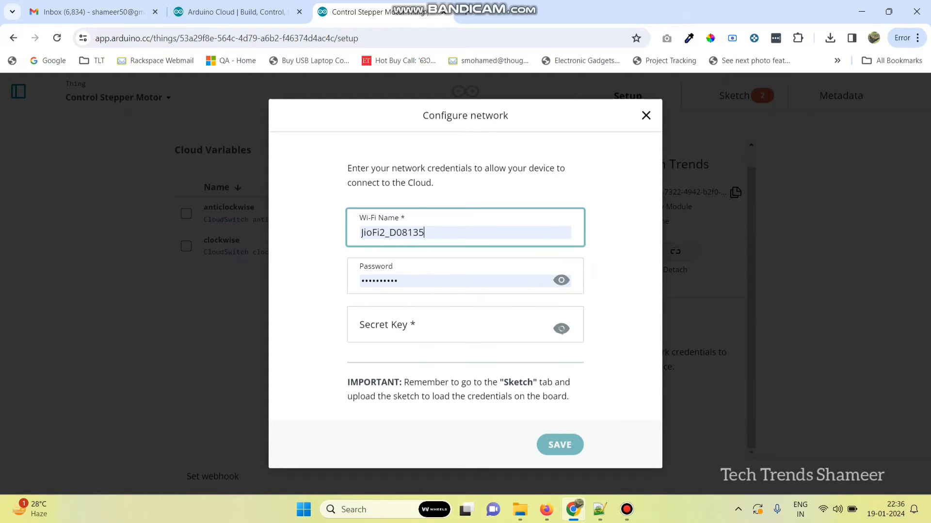
left_click(561, 329)
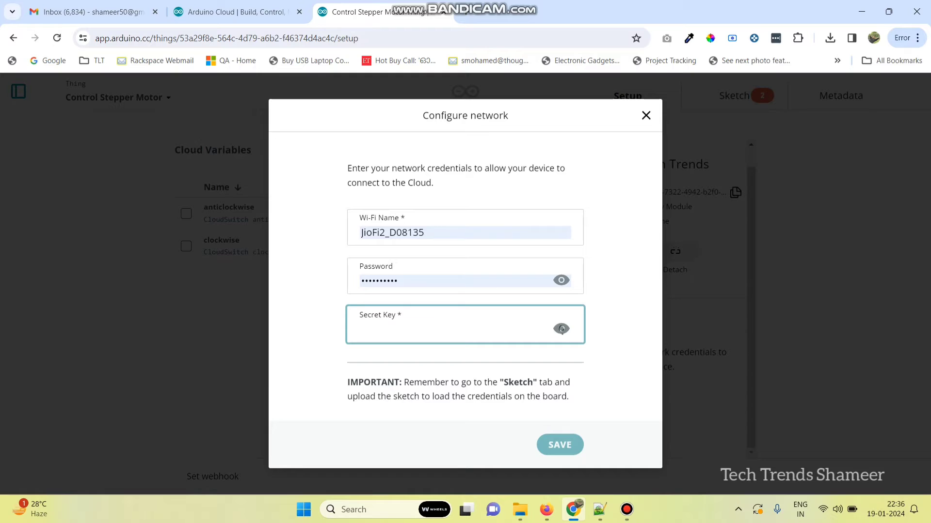
key("ctrl+v")
left_click(553, 444)
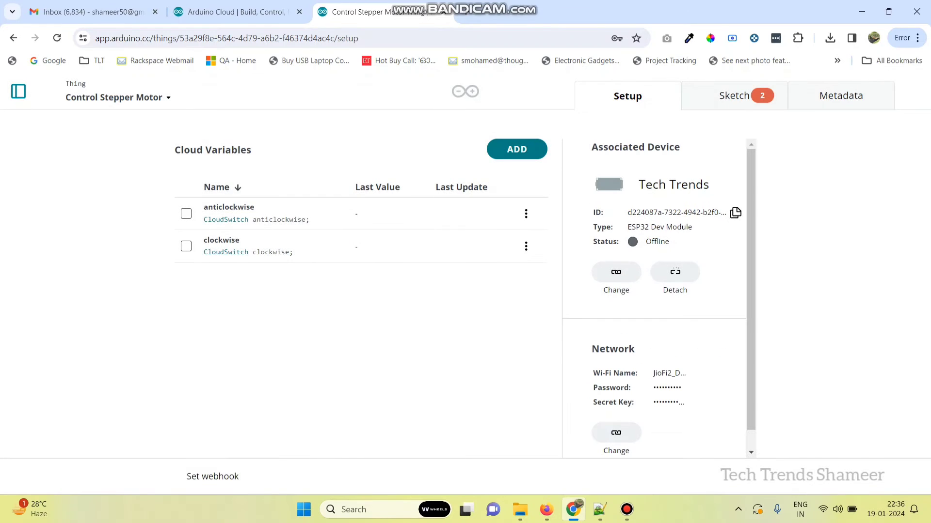
Create a new dashboard and rename it "Control Stepper Motor"
left_click(18, 91)
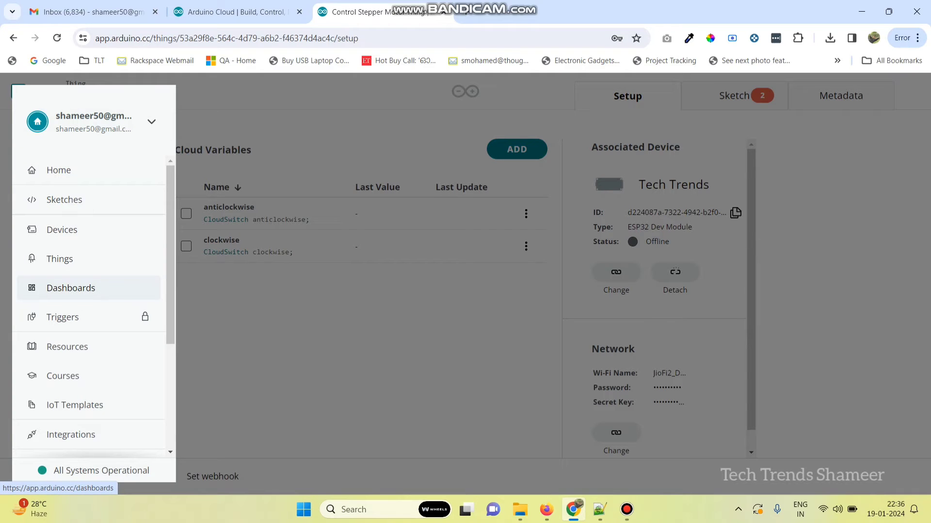
left_click(71, 288)
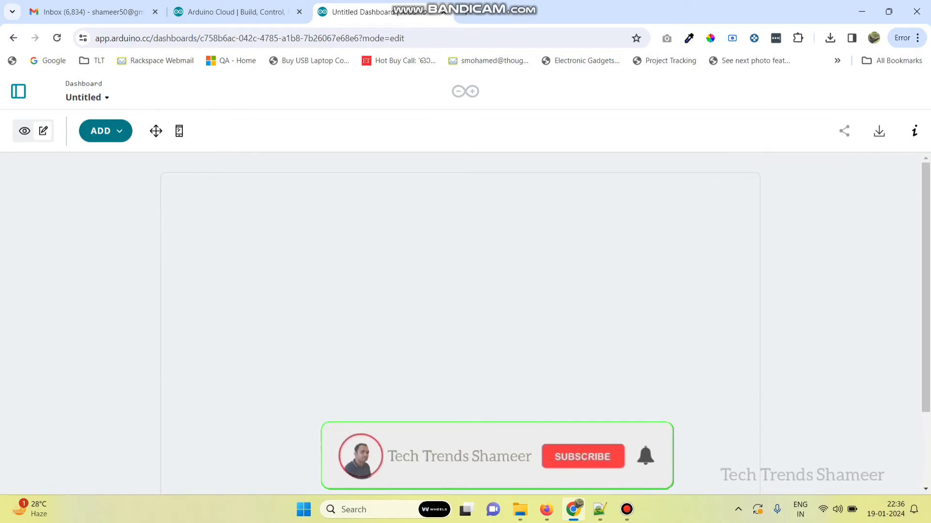
left_click(89, 98)
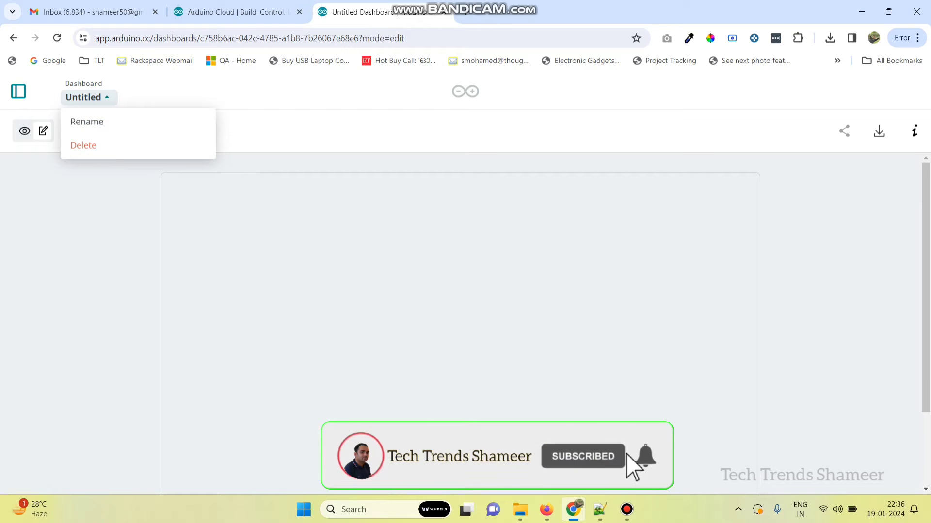
left_click(87, 121)
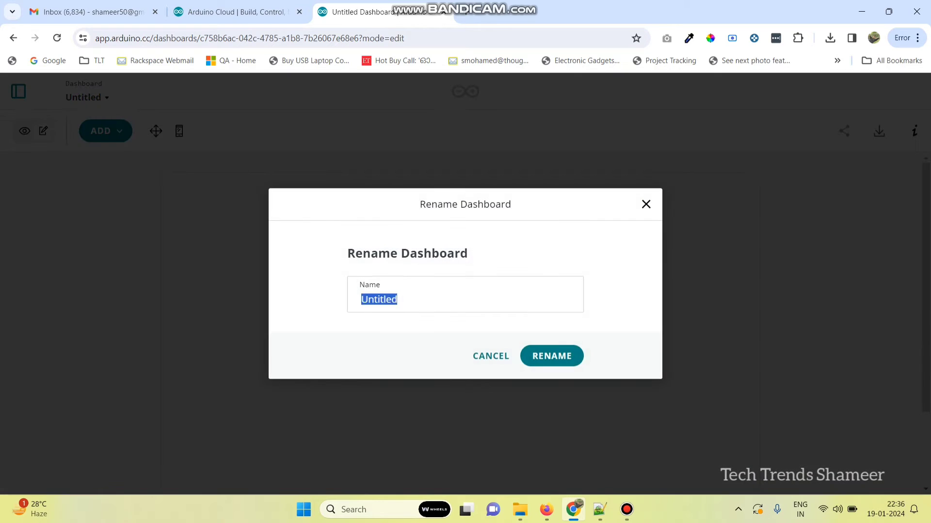
type("Control ")
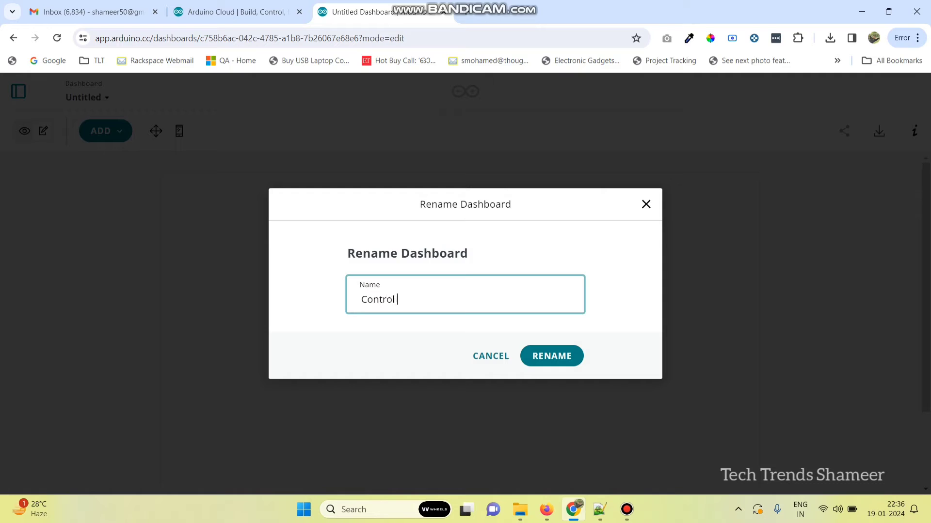
type("Stepper Motor")
key("Return")
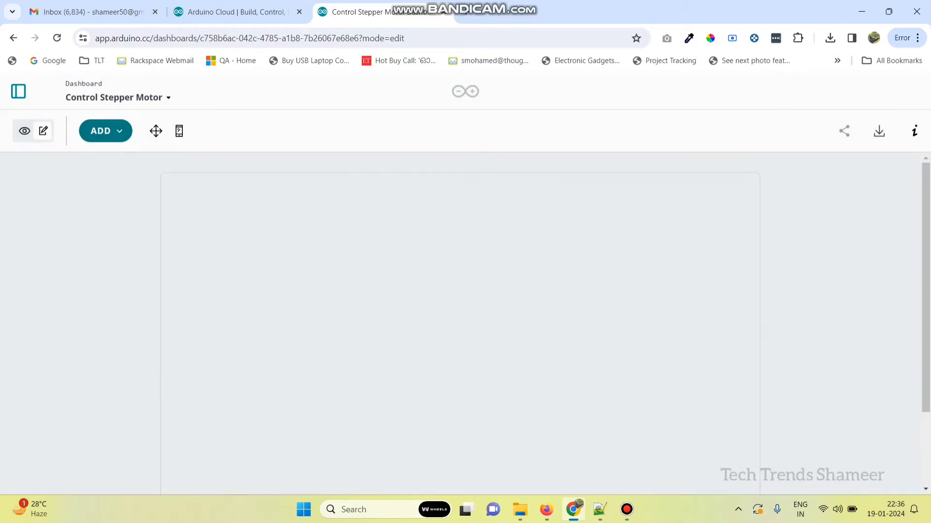
Add a Switch widget to the dashboard and name it "Clockwise"
left_click(106, 131)
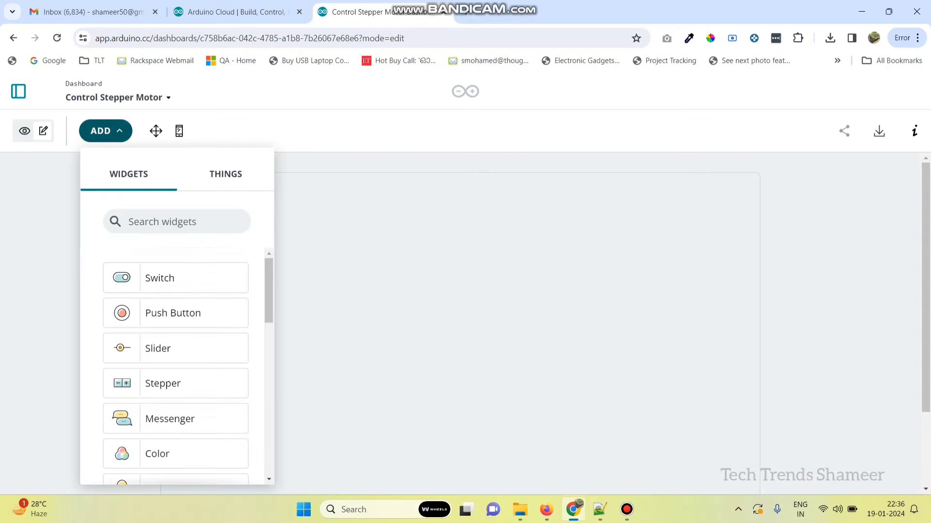
left_click(170, 278)
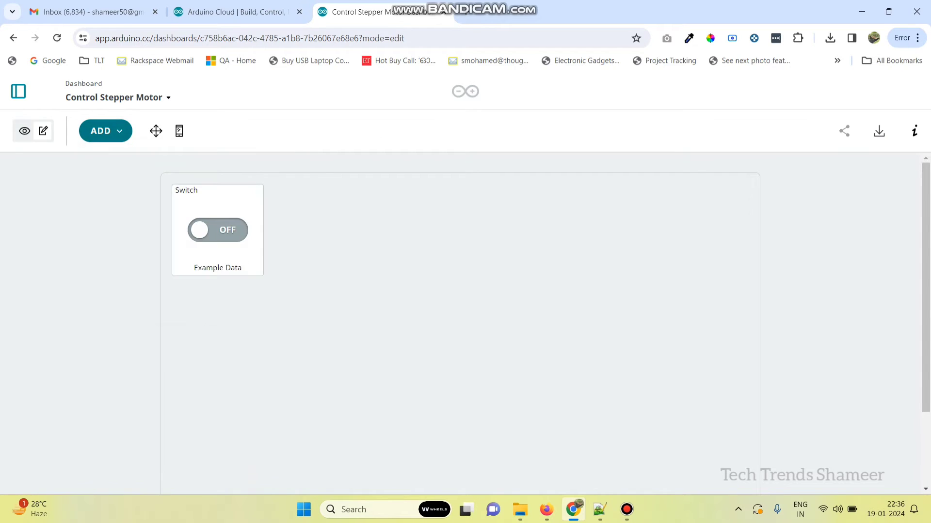
key("ctrl+a")
type("ClockWise")
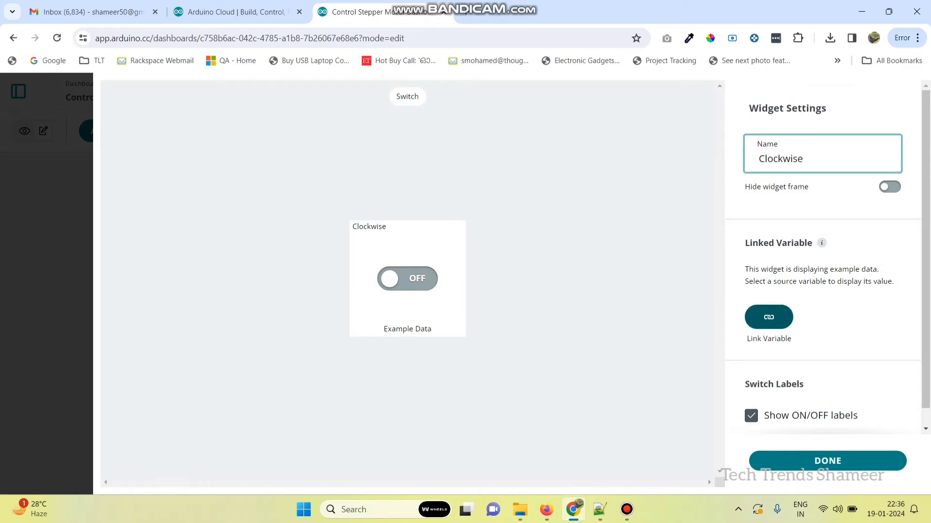
Link the Clockwise widget to the clockwise variable of the Control Stepper Motor Thing and finish its settings
left_click(768, 317)
left_click(512, 215)
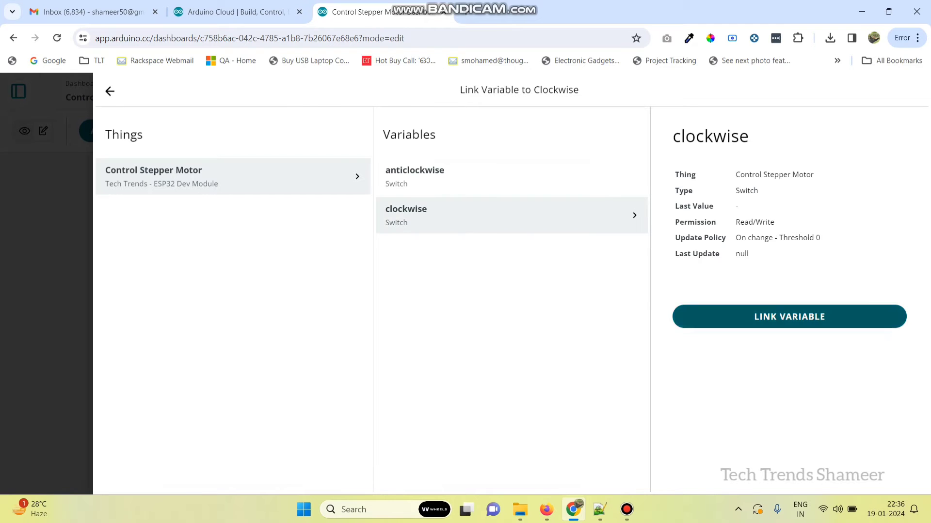
left_click(781, 316)
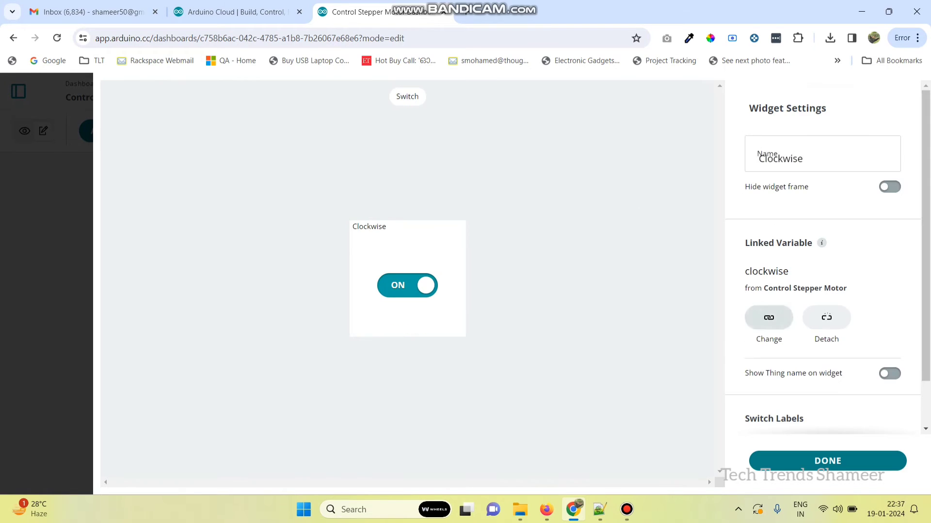
scroll(826, 264, "down", 1)
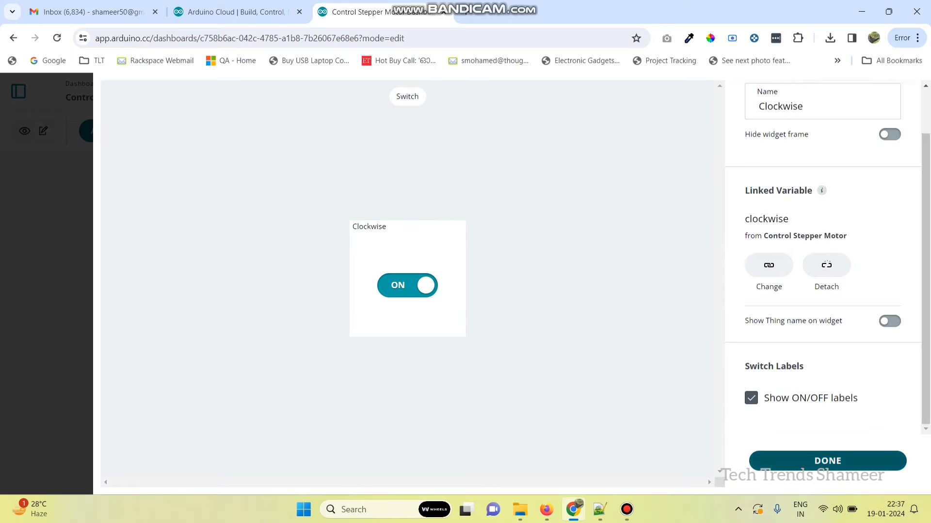
left_click(827, 461)
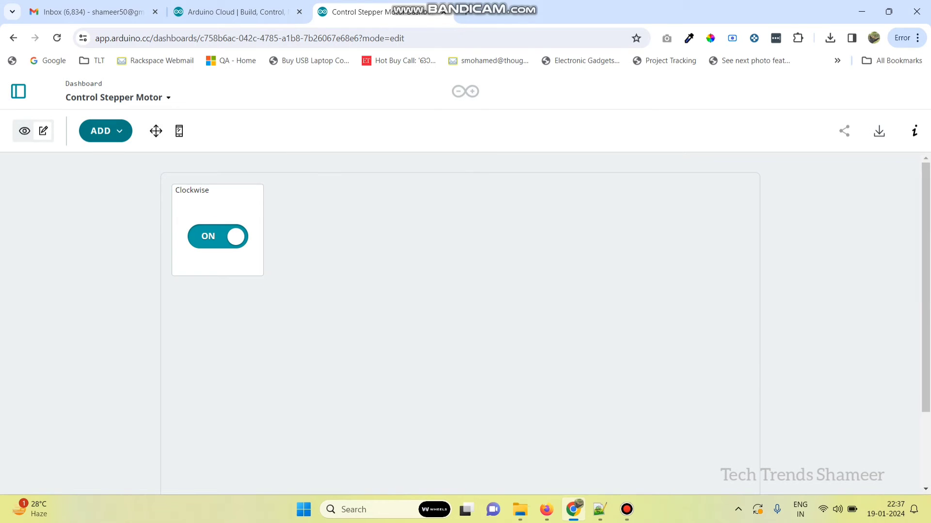
Add a second Switch widget to the dashboard and name it "Anti Clockwise"
left_click(105, 131)
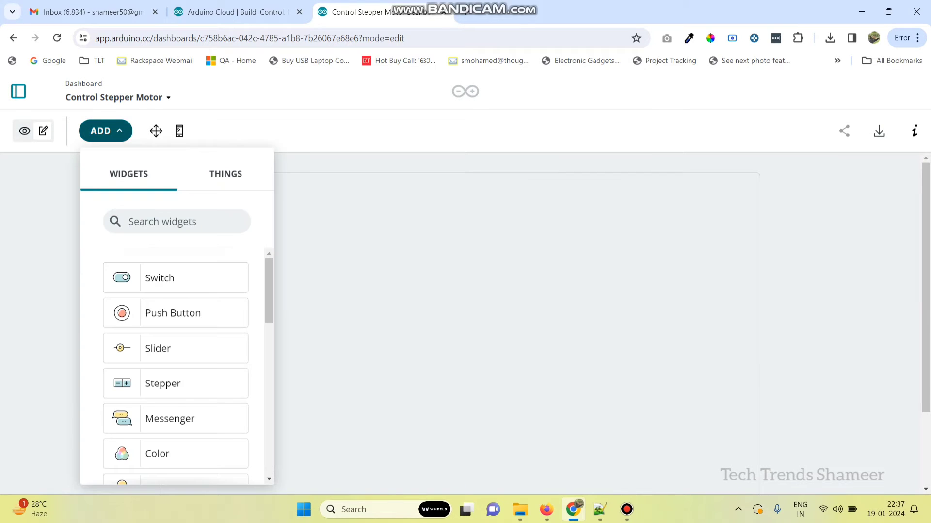
left_click(175, 278)
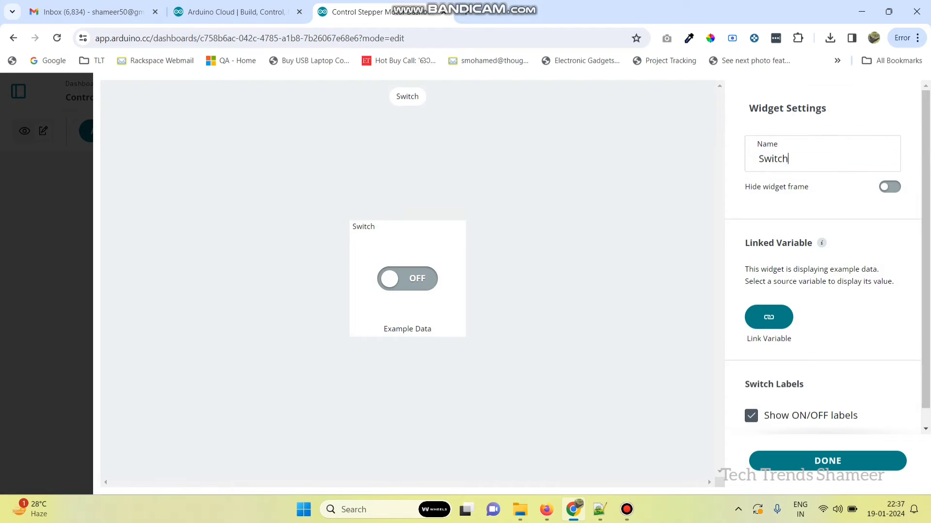
type("Anti C")
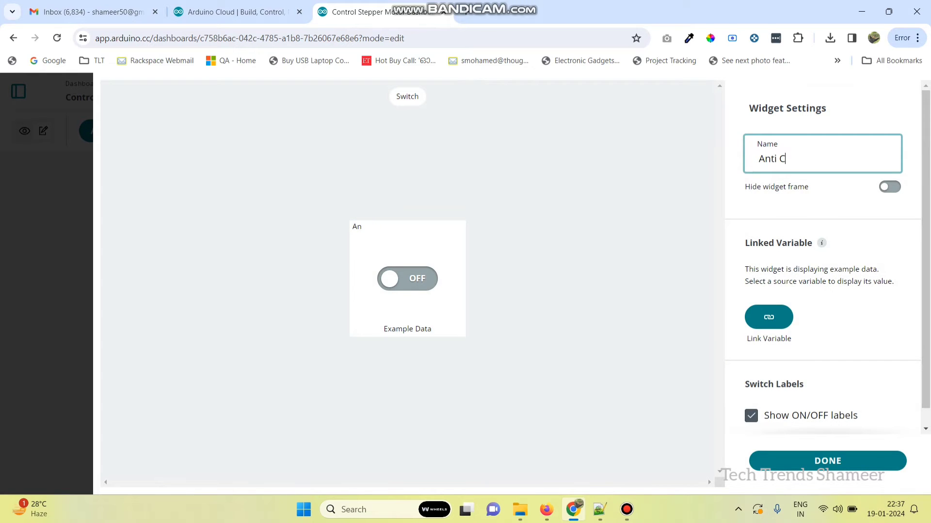
type("lockwise")
Link the Anti Clockwise widget to the anticlockwise variable and finish its settings
left_click(768, 317)
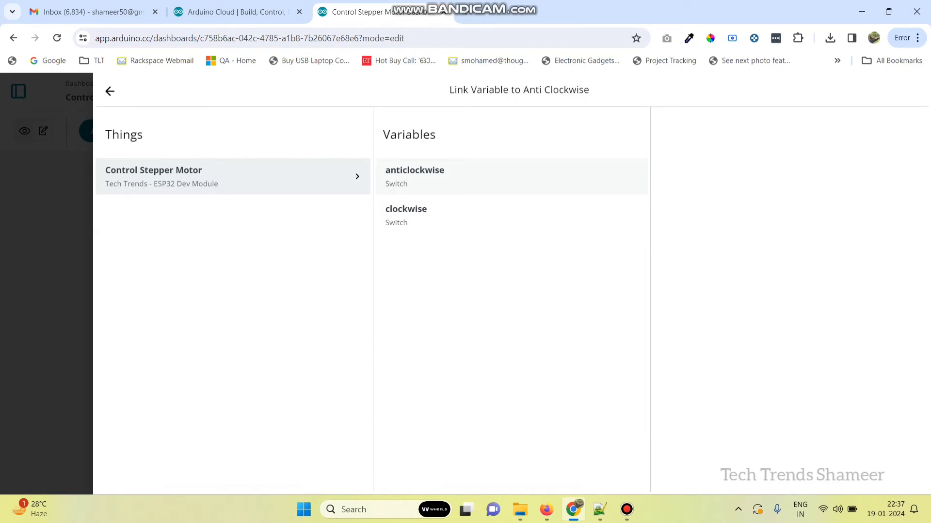
left_click(444, 176)
left_click(789, 317)
scroll(819, 310, "down", 2)
left_click(827, 461)
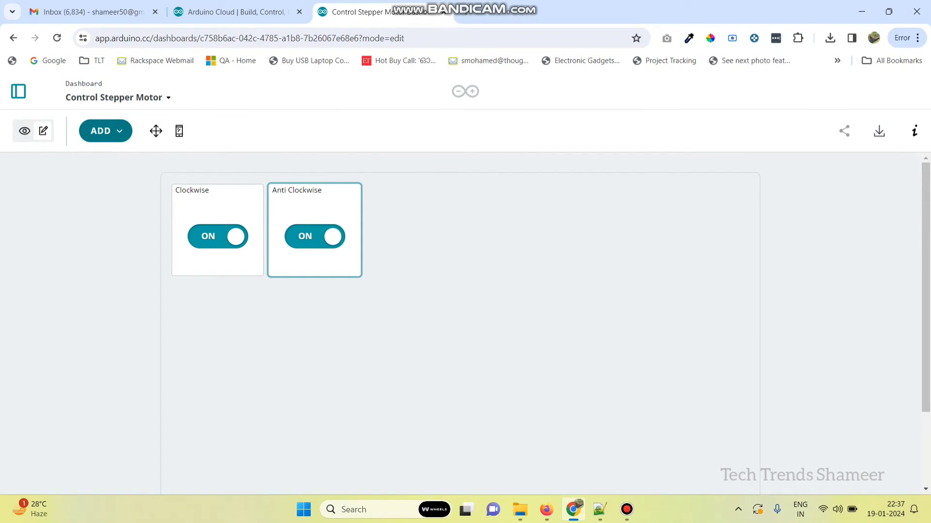
Return to the Control Stepper Motor Thing and open its sketch in the full editor
left_click(18, 91)
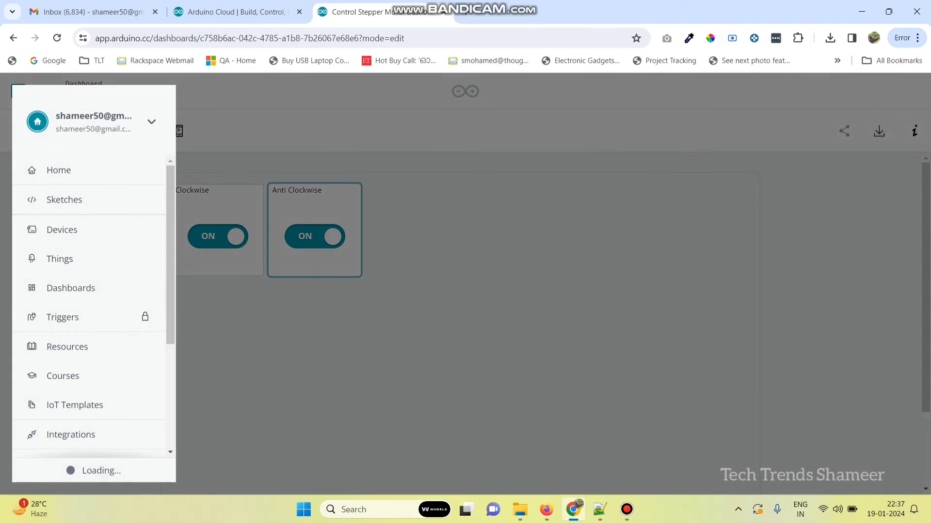
left_click(60, 258)
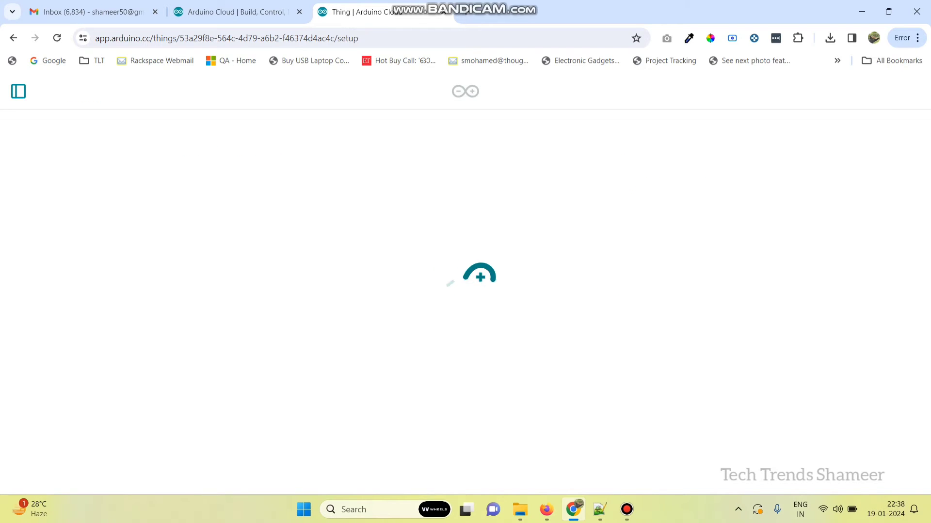
left_click(734, 96)
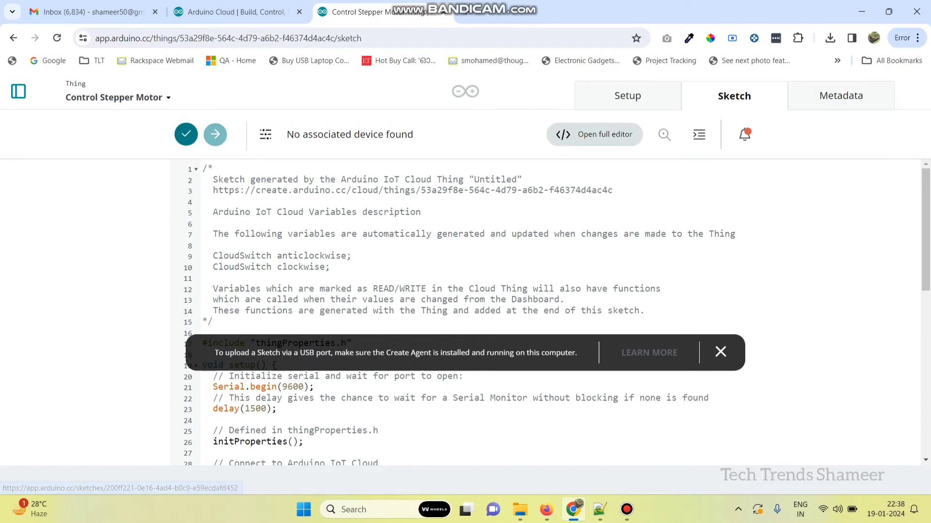
left_click(595, 134)
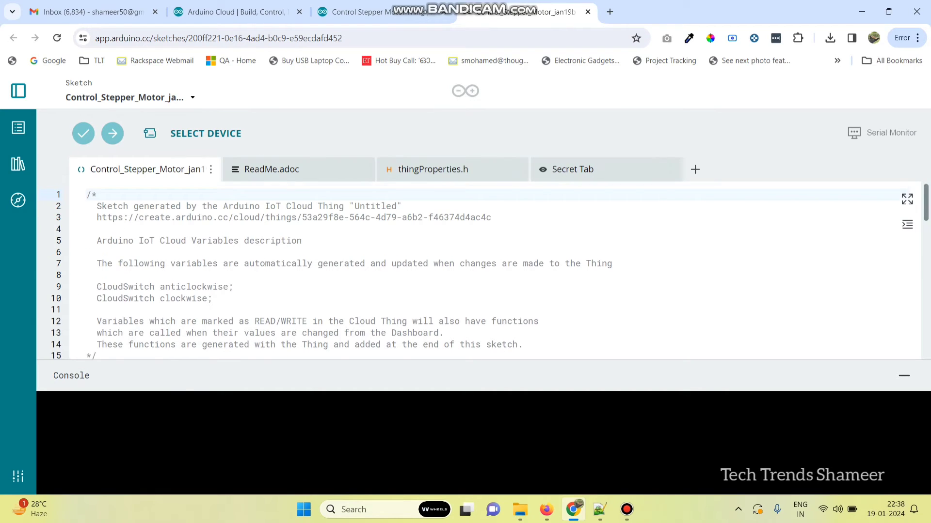
Copy the AccelStepper include and IN1–IN4 pin definitions from the reference sketch in Notepad++ and paste them below the thingProperties.h include in Arduino Cloud
scroll(485, 270, "down", 4)
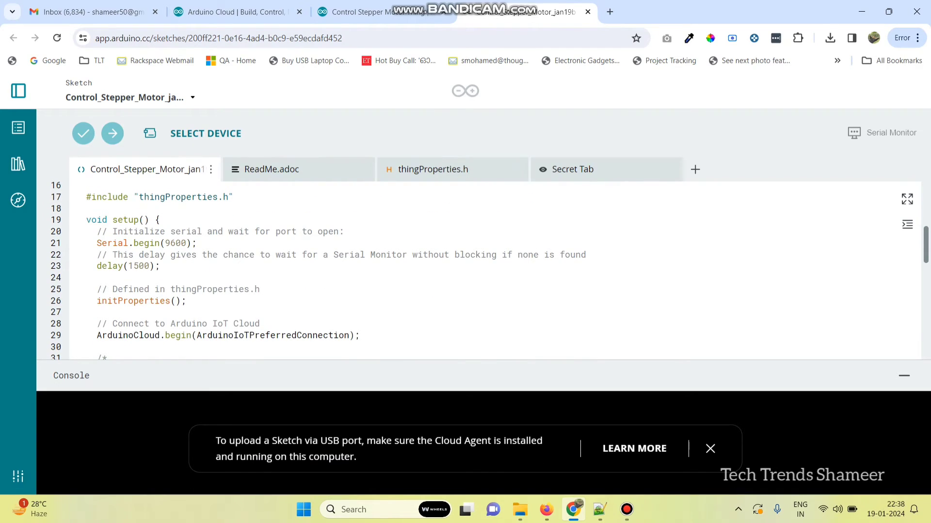
scroll(485, 270, "up", 3)
scroll(485, 270, "down", 1)
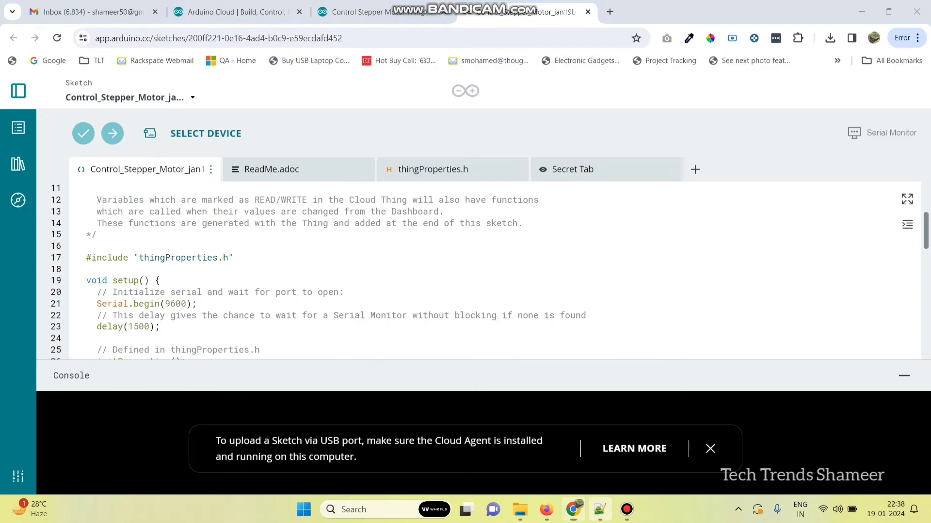
key("alt+Tab")
left_click_drag(114, 275, 44, 236)
key("ctrl+c")
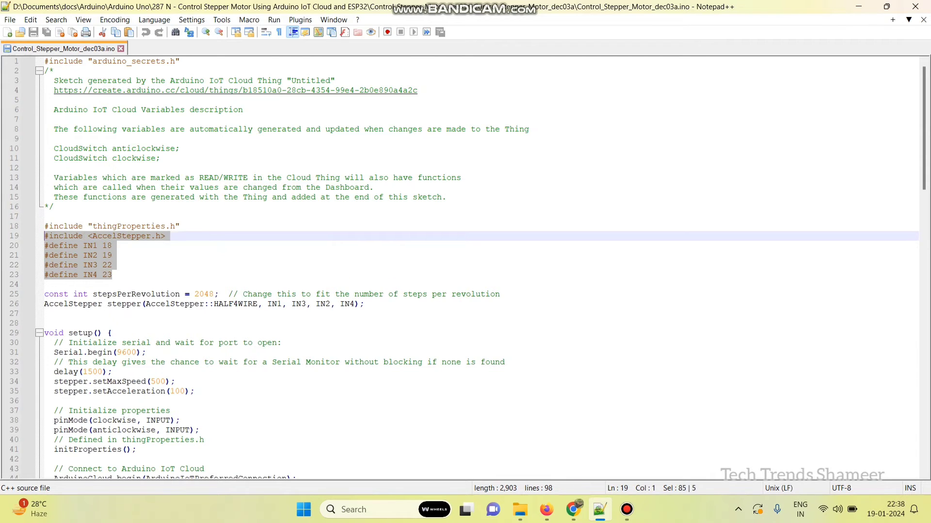
mouse_move(574, 510)
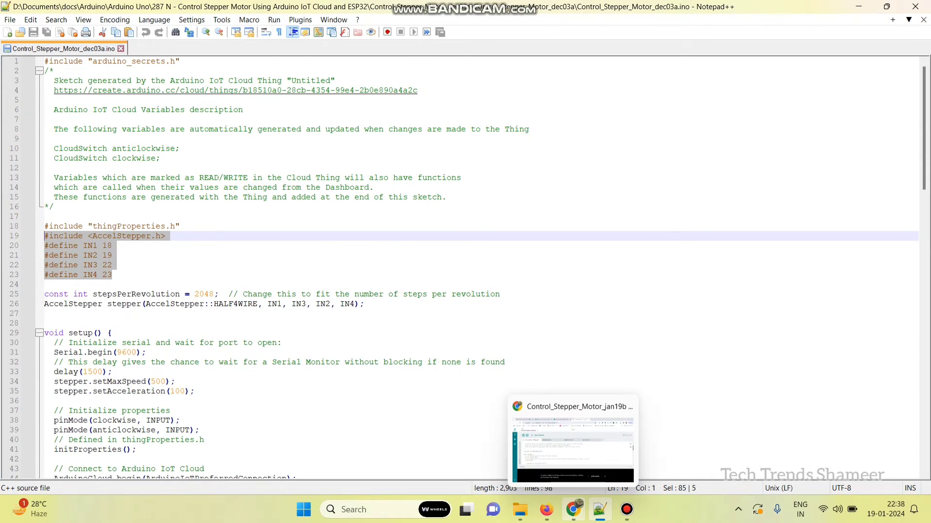
left_click(573, 509)
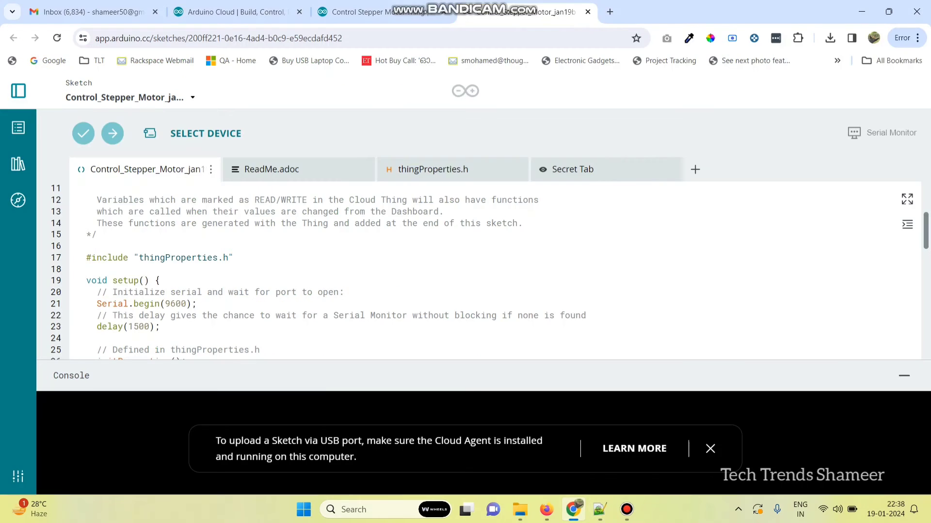
left_click(235, 258)
key("ctrl+v")
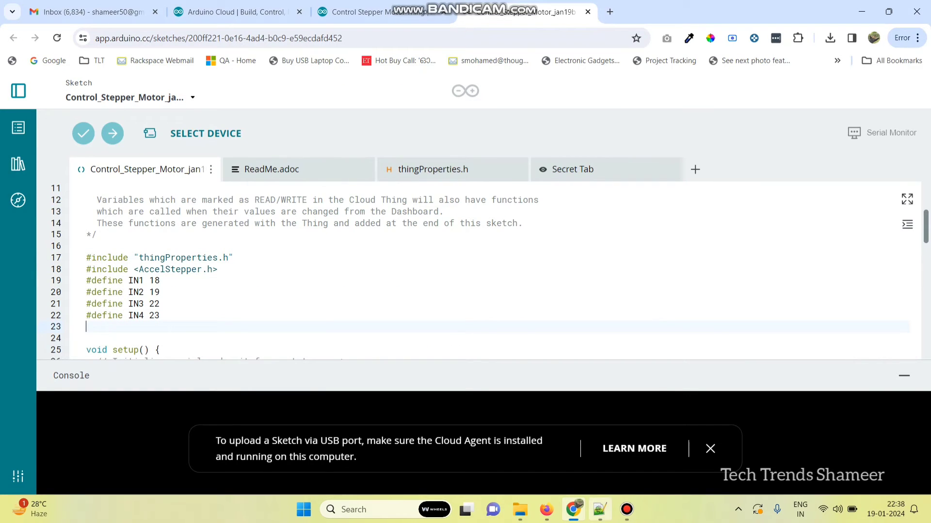
Copy the stepsPerRevolution constant and AccelStepper declaration from the Notepad++ sketch and paste them below the pin definitions in the cloud sketch
left_click(599, 510)
left_click_drag(368, 305, 44, 295)
key("ctrl+c")
left_click(573, 509)
key("Return")
key("Return")
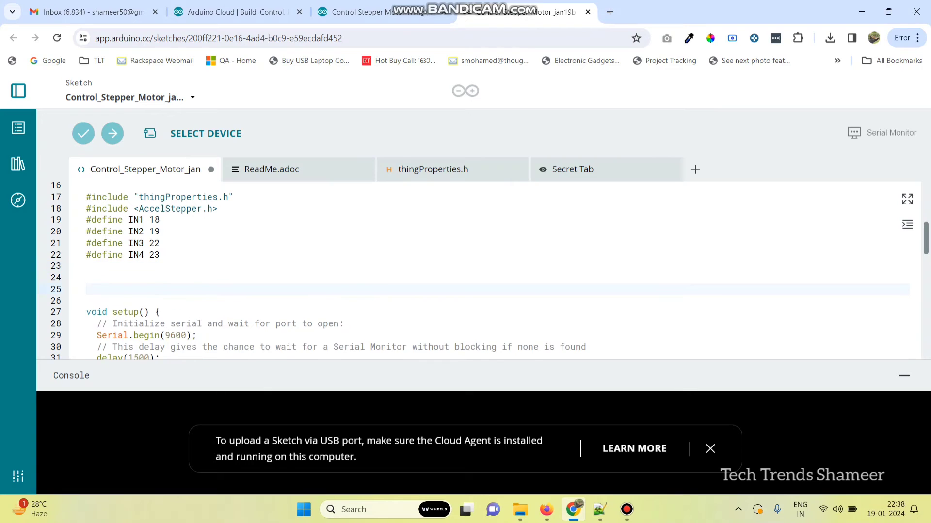
key("ctrl+v")
Copy the stepper speed and acceleration settings and clockwise/anticlockwise pinMode lines from the Notepad++ sketch, then paste them below delay(1500) in the cloud sketch's setup()
left_click(600, 510)
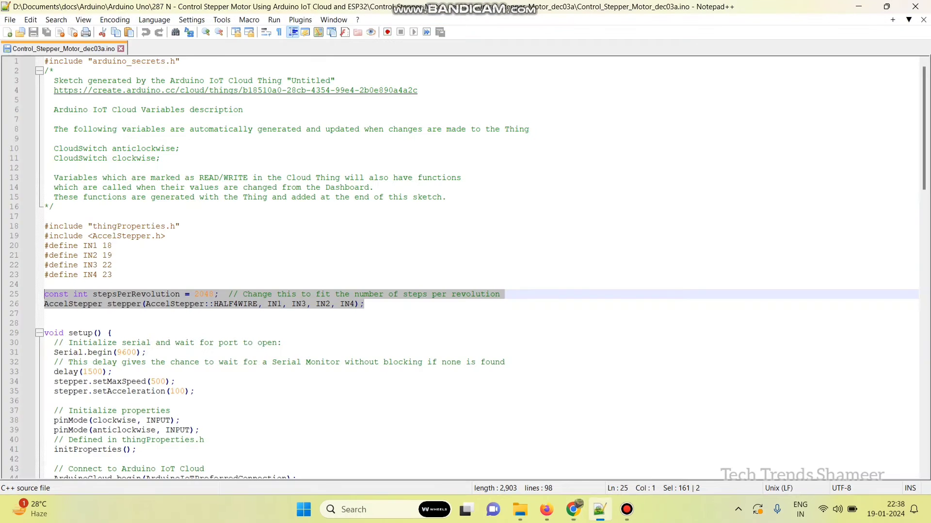
scroll(466, 268, "down", 2)
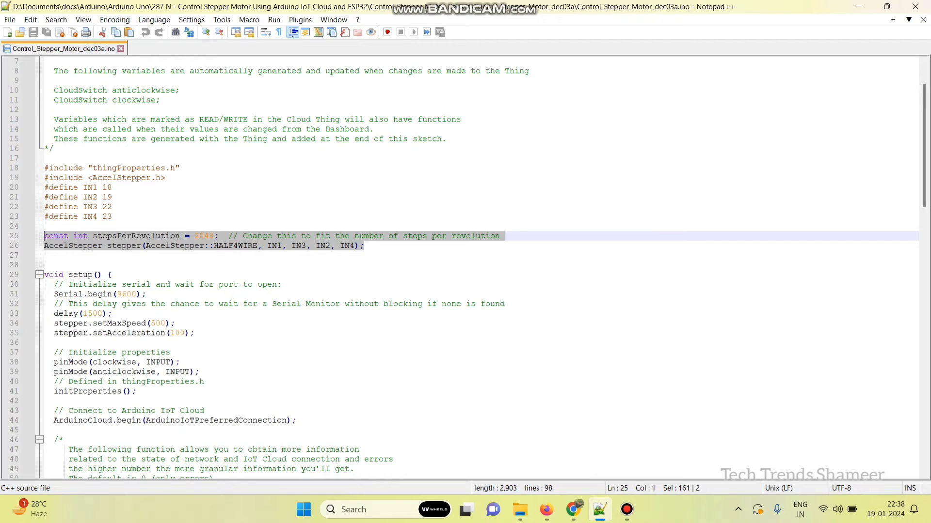
left_click_drag(200, 372, 45, 324)
key("ctrl+c")
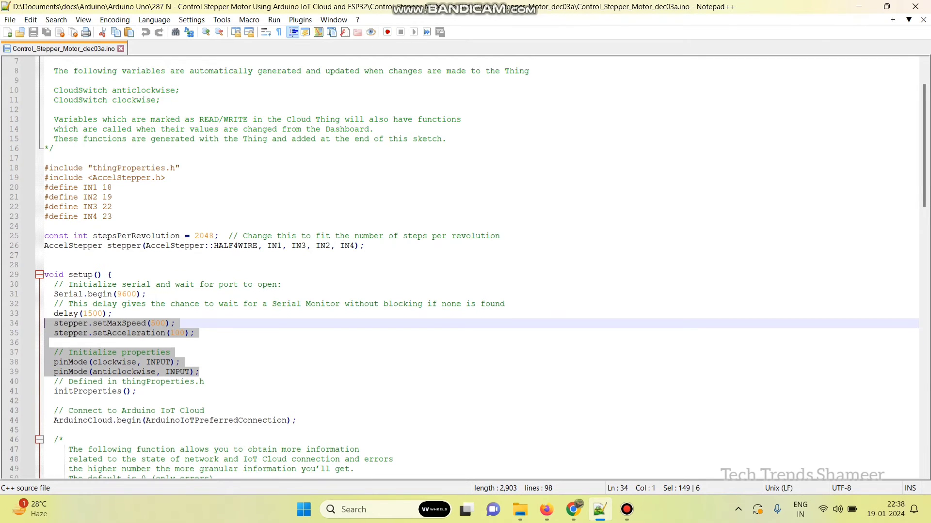
key("alt+Tab")
scroll(465, 271, "down", 3)
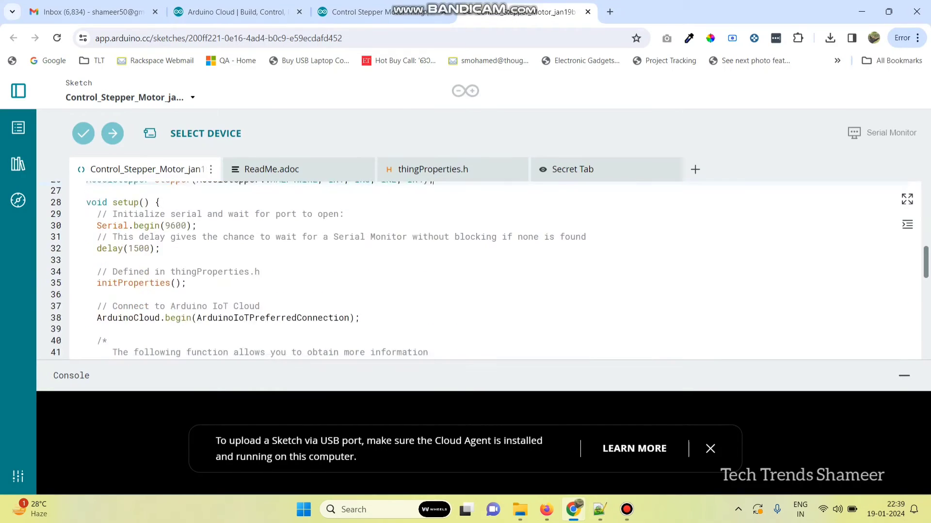
left_click(87, 260)
key("Return")
key("ctrl+v")
key("Return")
scroll(465, 271, "down", 2)
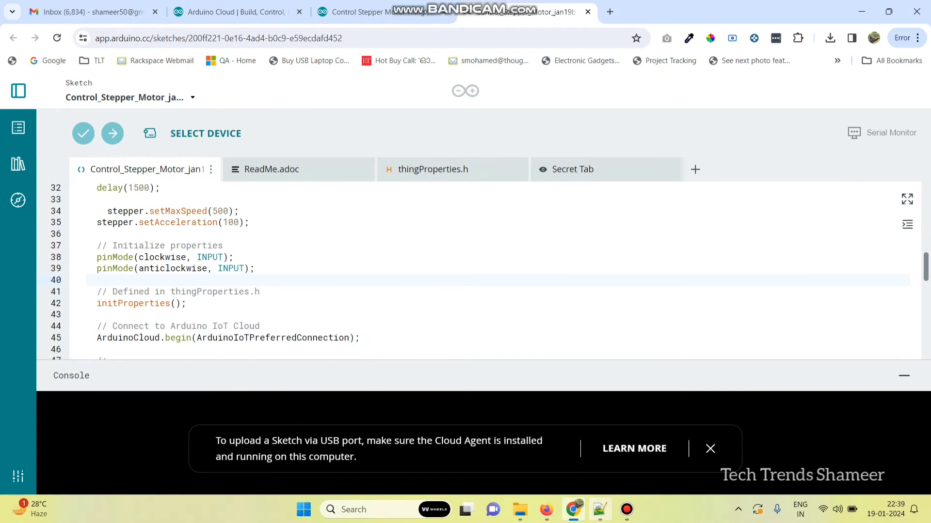
Copy the stepper.runSpeed() call from the Notepad++ sketch and paste it below the "Your code here" comment in the cloud sketch's loop()
key("alt+Tab")
scroll(465, 267, "down", 6)
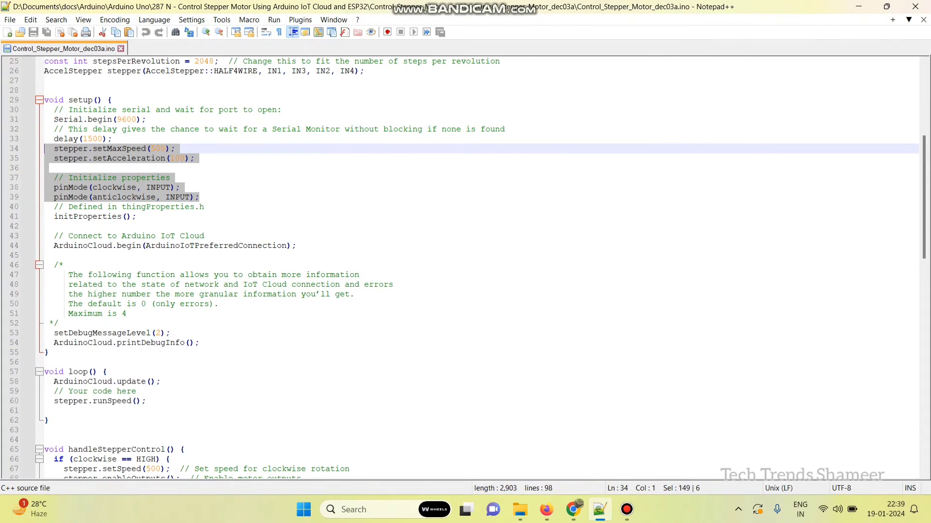
left_click_drag(146, 401, 49, 401)
key("ctrl+c")
left_click(574, 509)
scroll(465, 272, "down", 5)
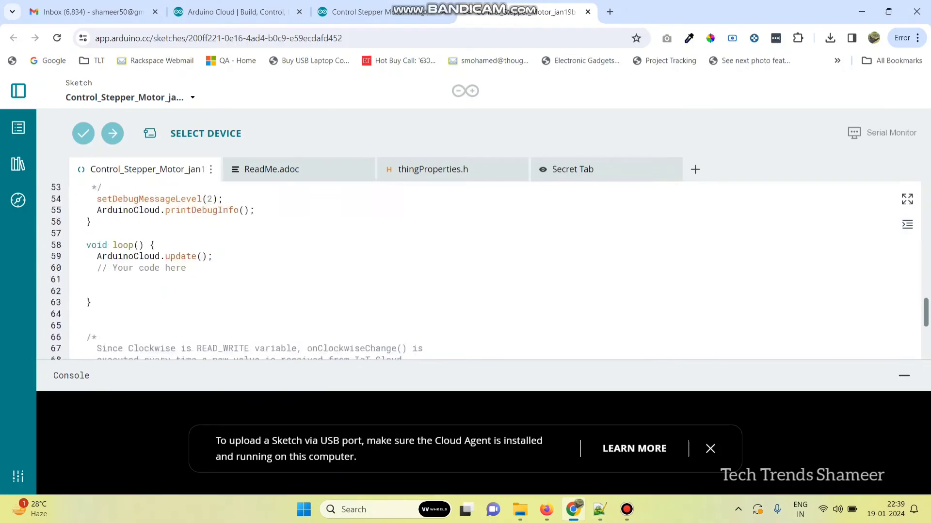
left_click(97, 280)
key("ctrl+v")
scroll(485, 271, "down", 2)
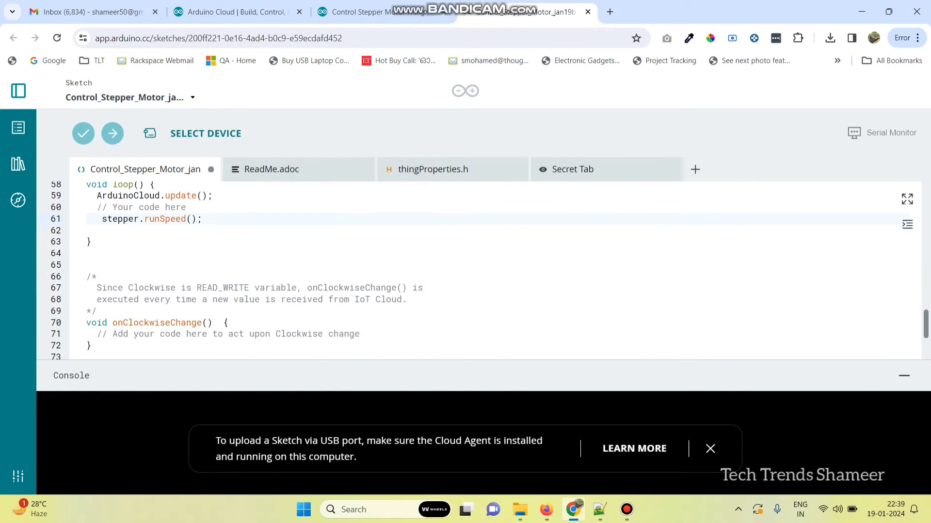
Copy the whole handleStepperControl() function from the Notepad++ sketch and paste it between loop() and the onClockwiseChange comment in the cloud sketch
key("alt+Tab")
scroll(465, 266, "down", 6)
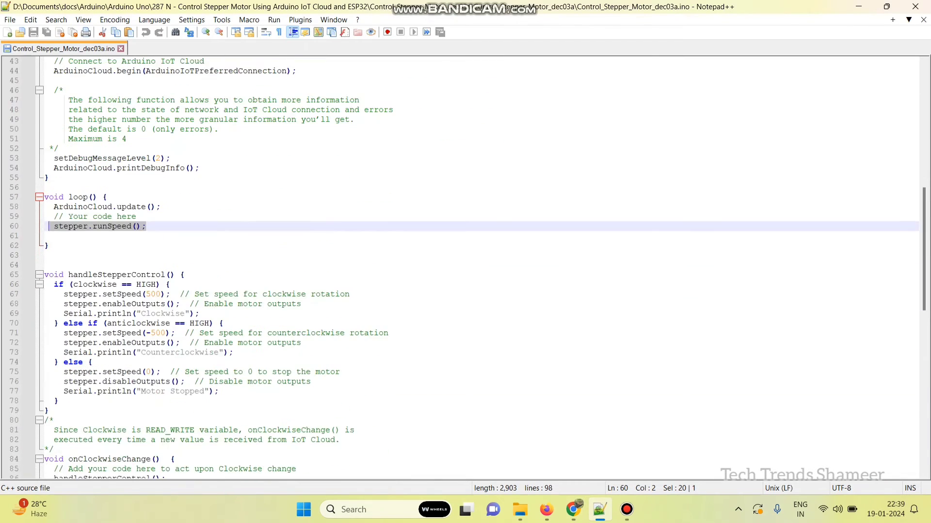
left_click_drag(47, 411, 45, 274)
key("ctrl+c")
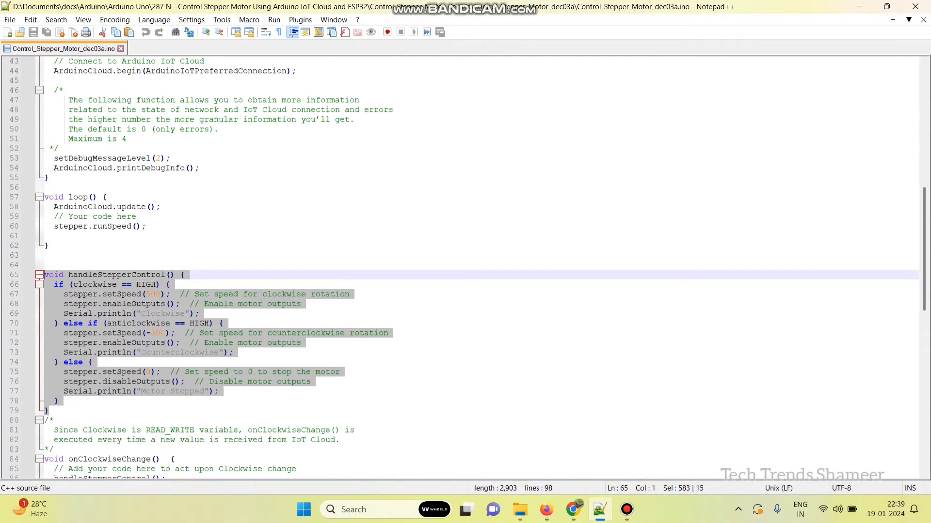
left_click(574, 509)
scroll(465, 271, "down", 2)
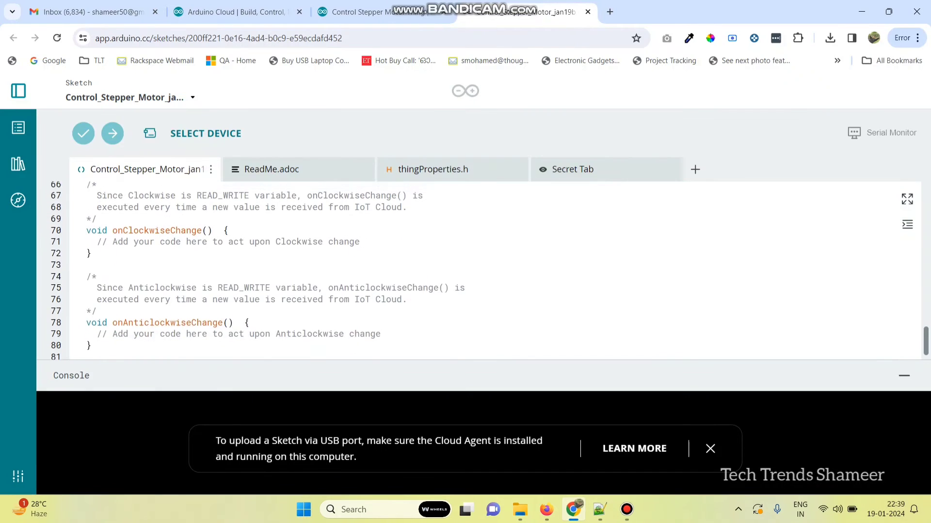
scroll(466, 272, "up", 1)
key("ctrl+v")
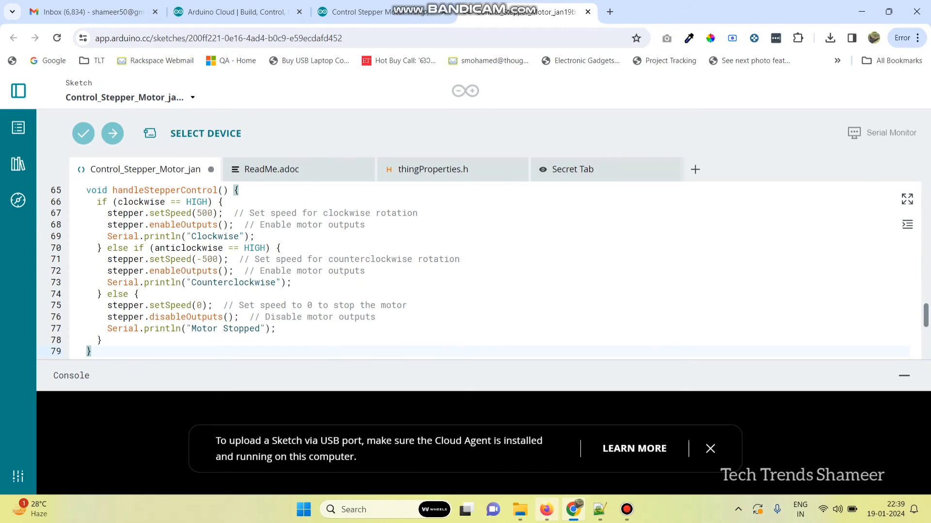
Copy the handleStepperControl() call inside onClockwiseChange() from the Notepad++ sketch and return to the cloud sketch
key("alt+Tab")
scroll(465, 266, "down", 3)
left_click_drag(166, 391, 49, 391)
scroll(466, 267, "down", 3)
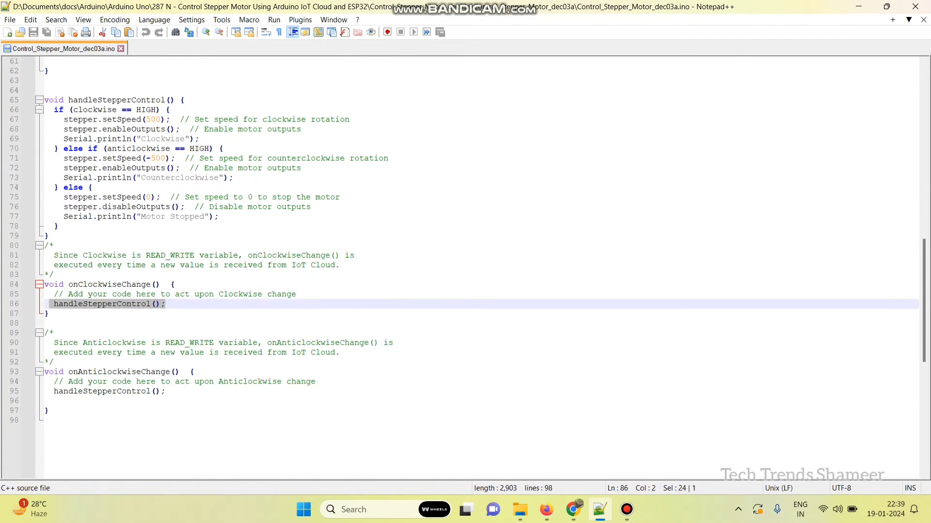
left_click(574, 510)
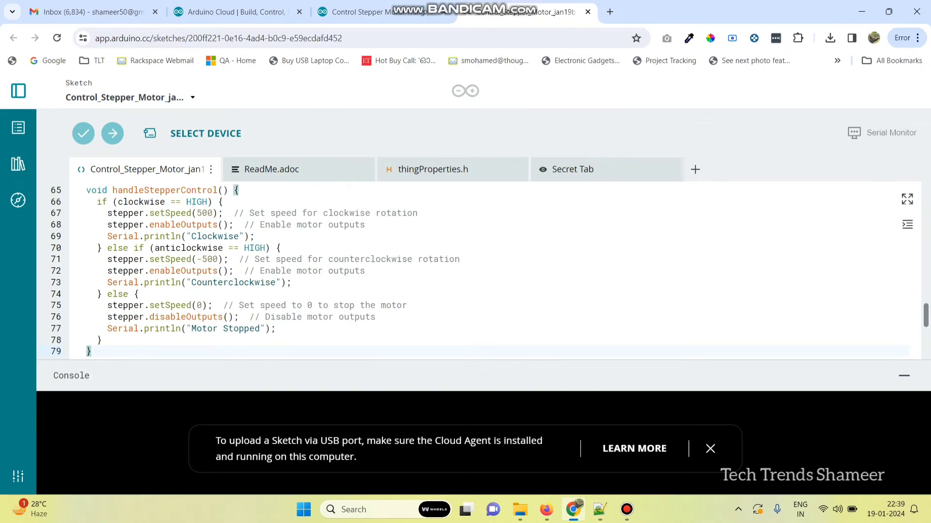